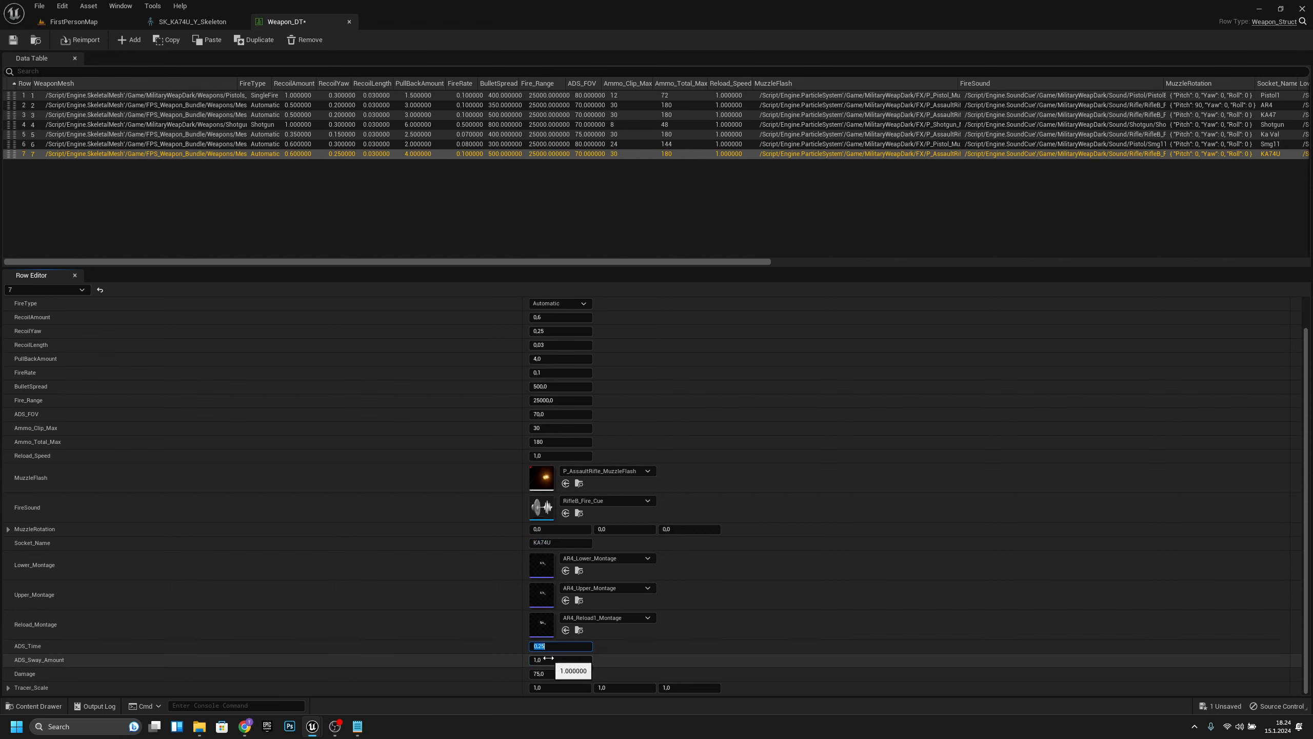
Set the Damage of the KA74U row to 50, then save and close the weapon data table.
left_click(566, 675)
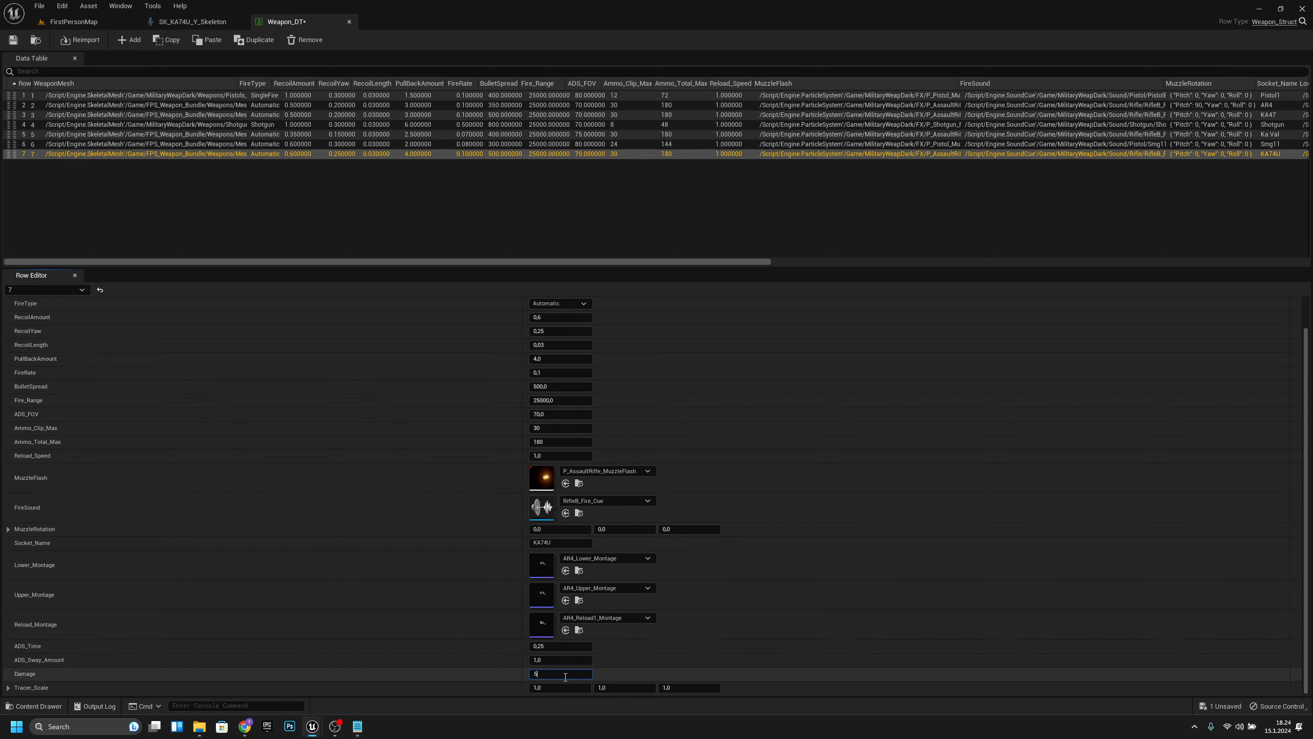
left_click(13, 41)
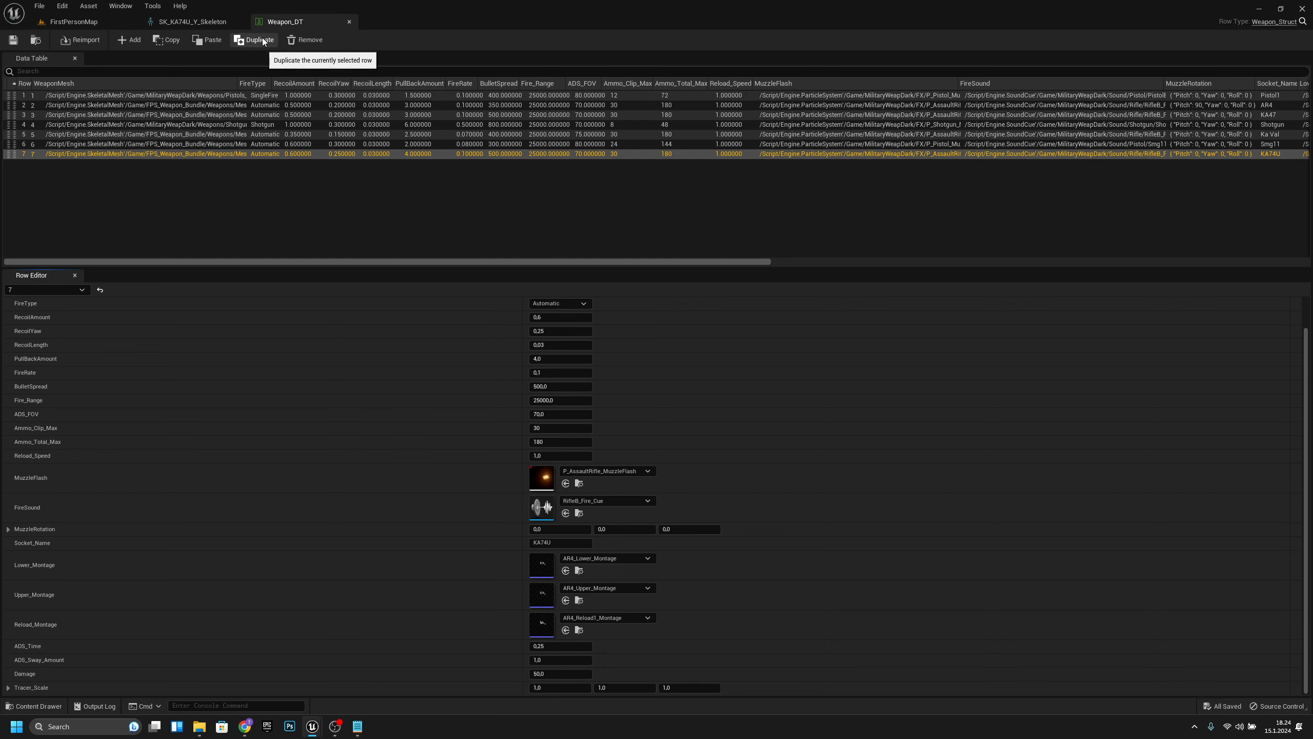
left_click(348, 22)
Open the Animation_DT data table from the level's Blueprints folder and duplicate the KA47 row.
left_click(81, 23)
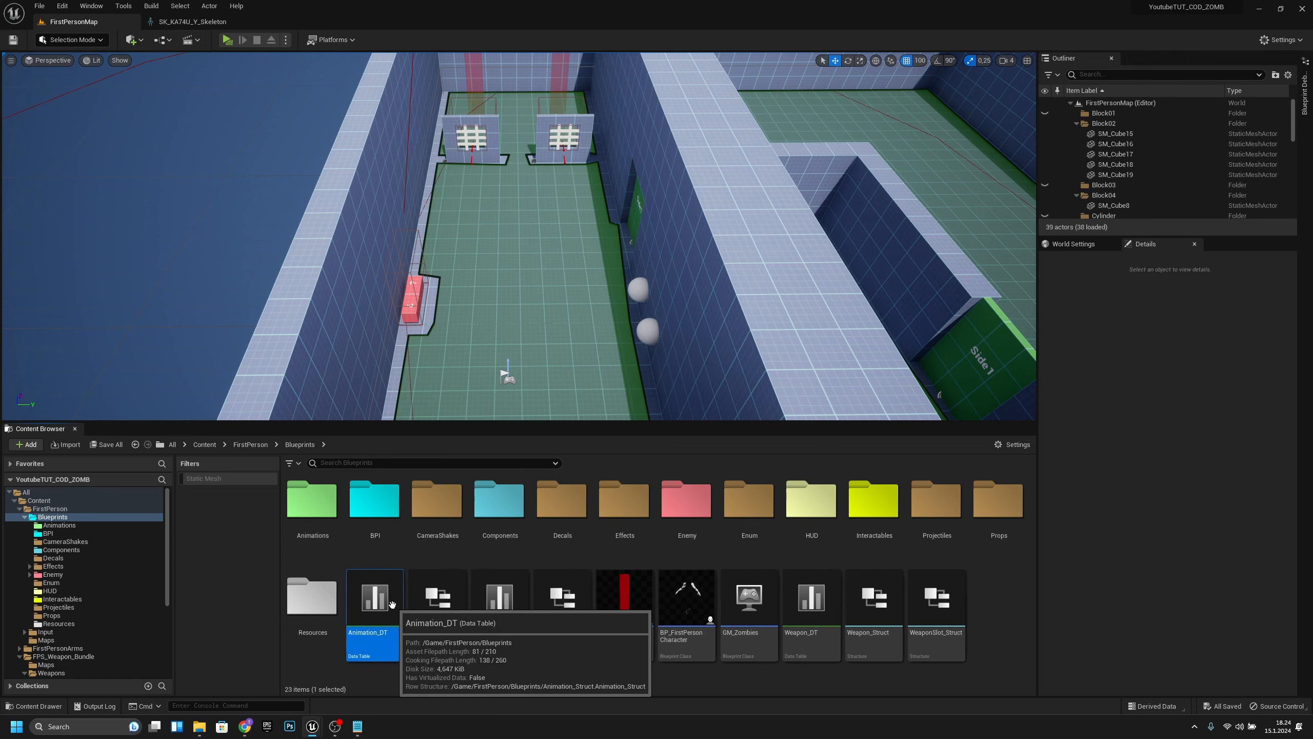
double_click(393, 605)
left_click(42, 115)
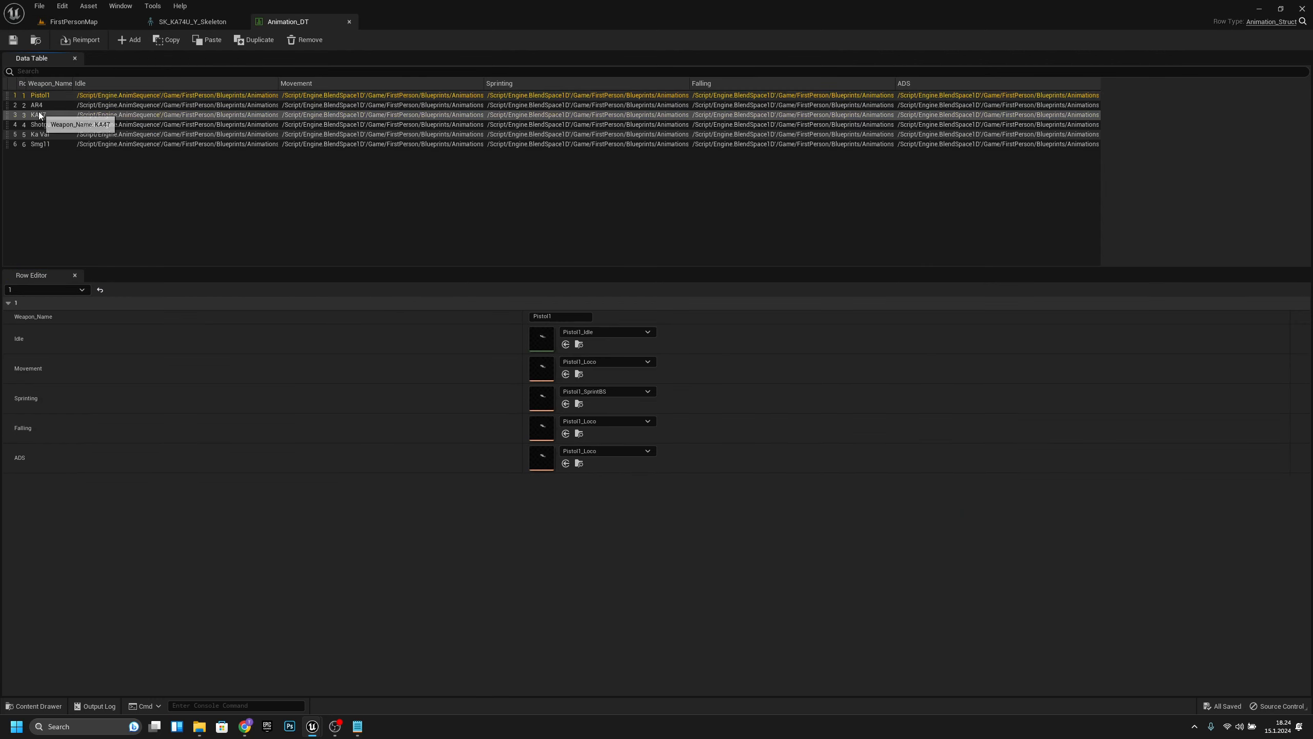
right_click(38, 118)
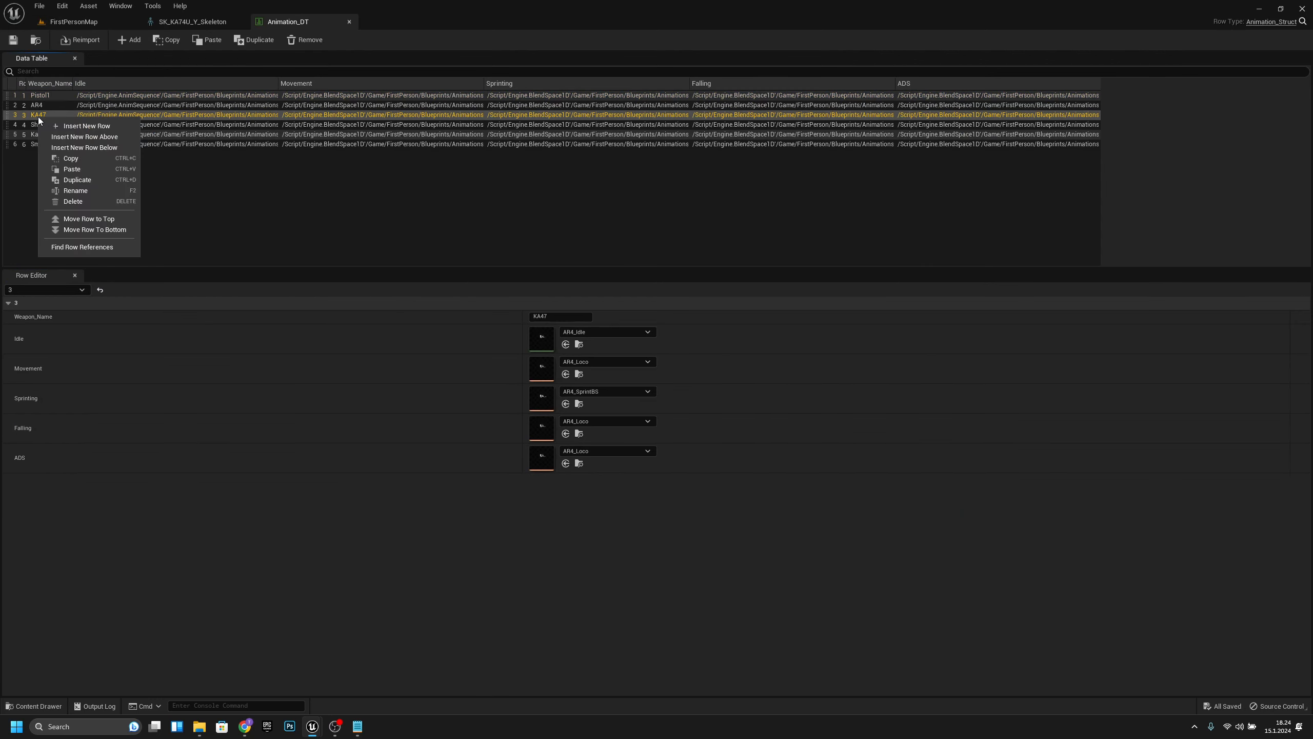
left_click(92, 179)
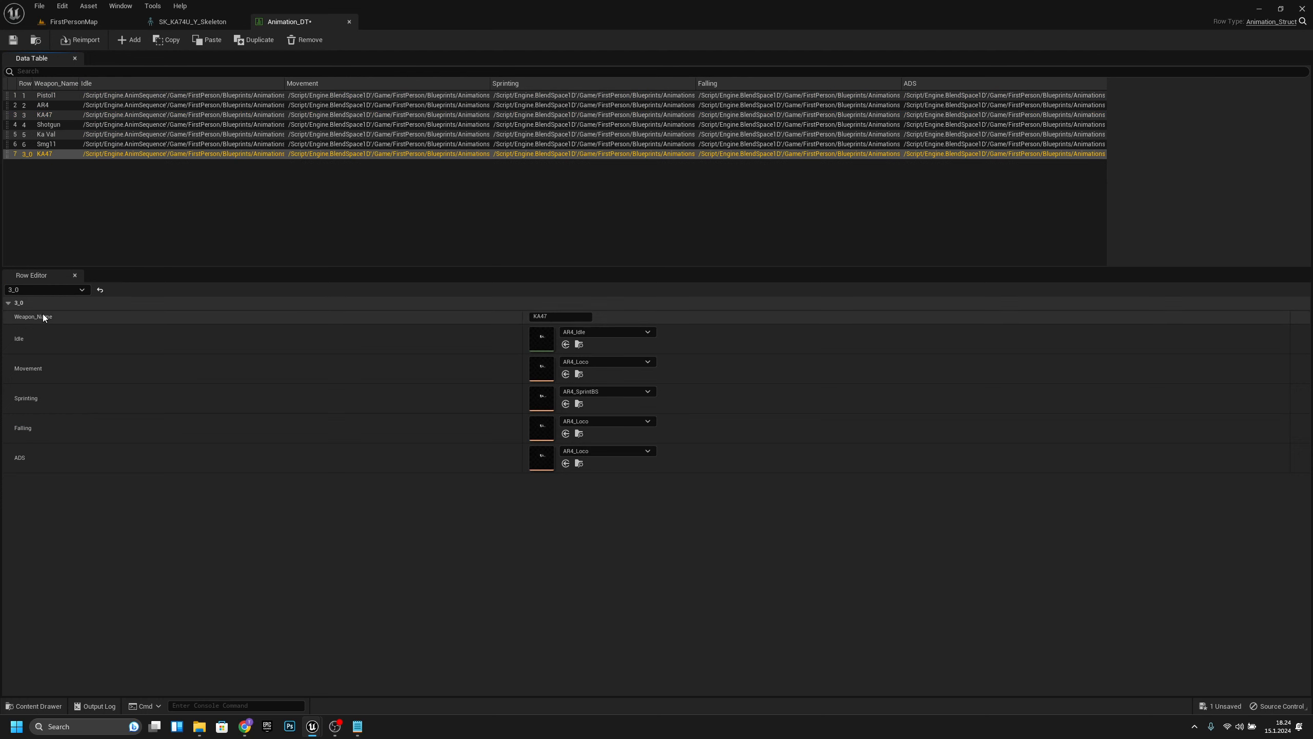
Rename the duplicated animation row as 7.
double_click(25, 156)
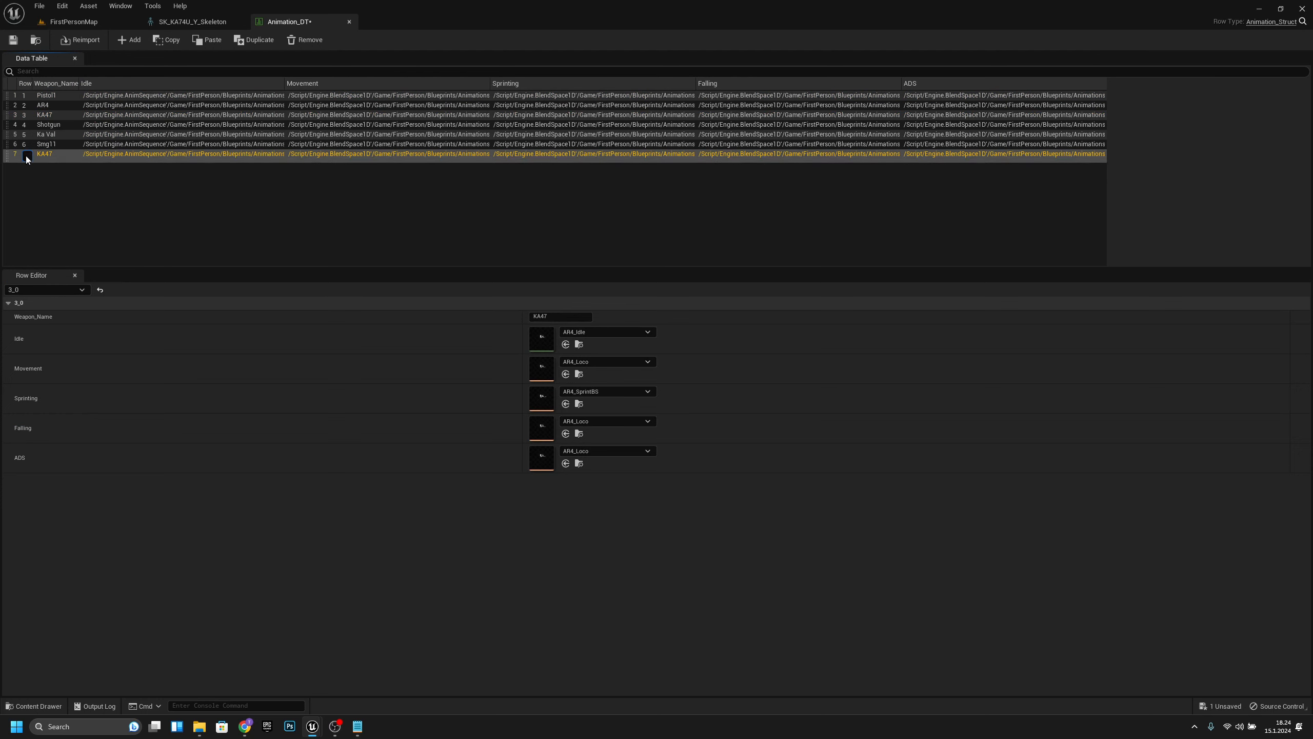
type("7")
key("Return")
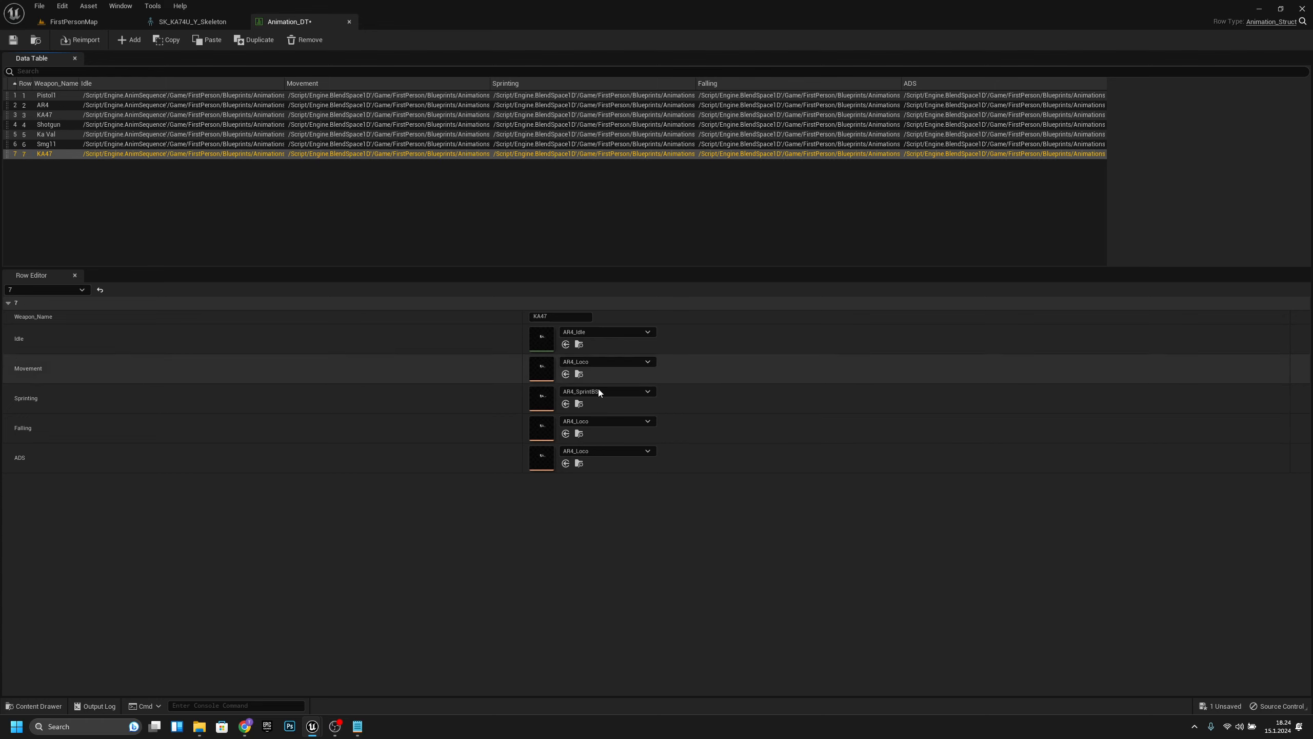
Set row 7's Weapon_Name to KA74U, then save and close the animation data table.
left_click(552, 314)
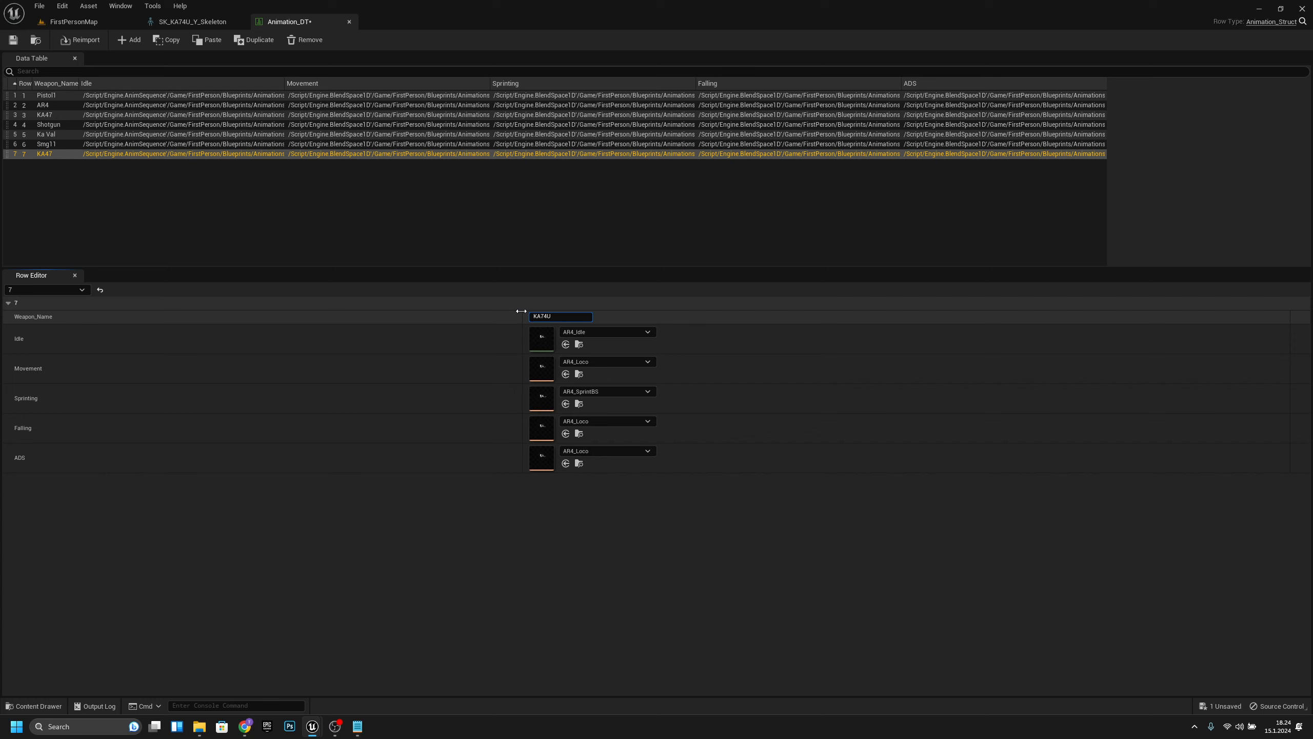
key("Return")
left_click(337, 233)
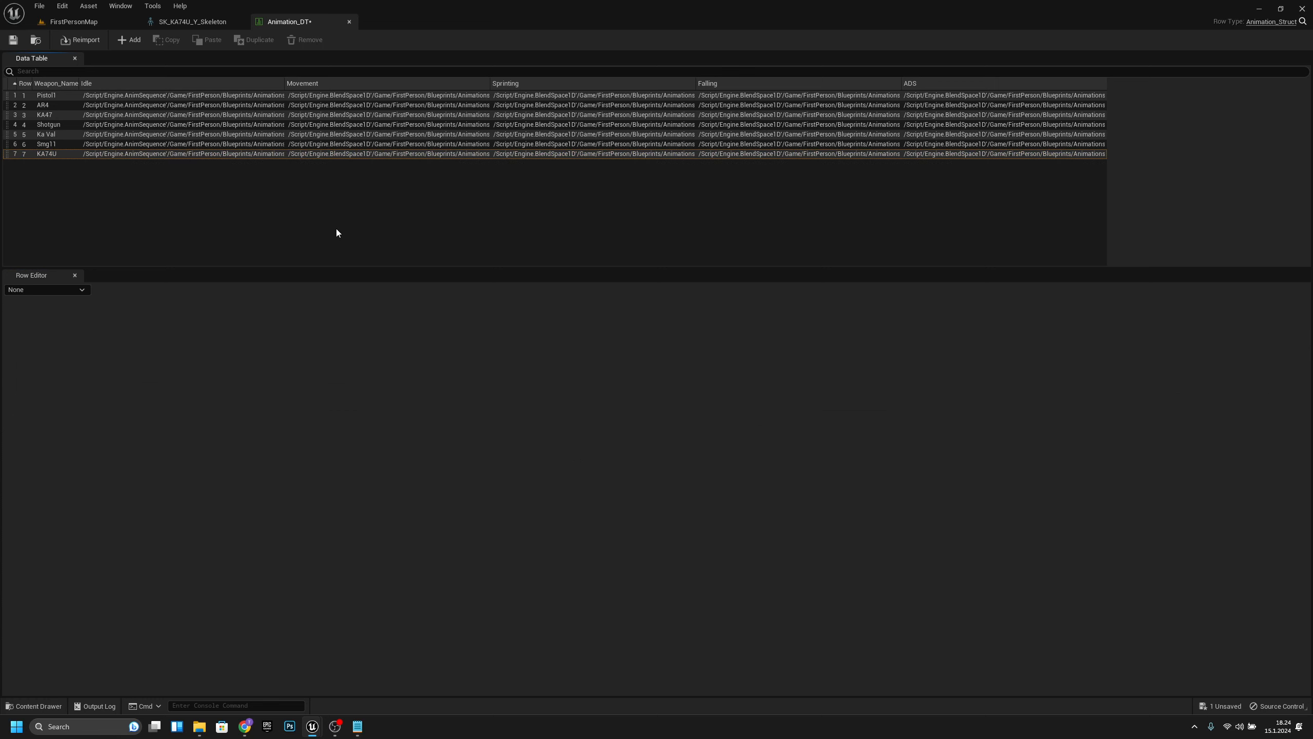
left_click(13, 41)
left_click(349, 21)
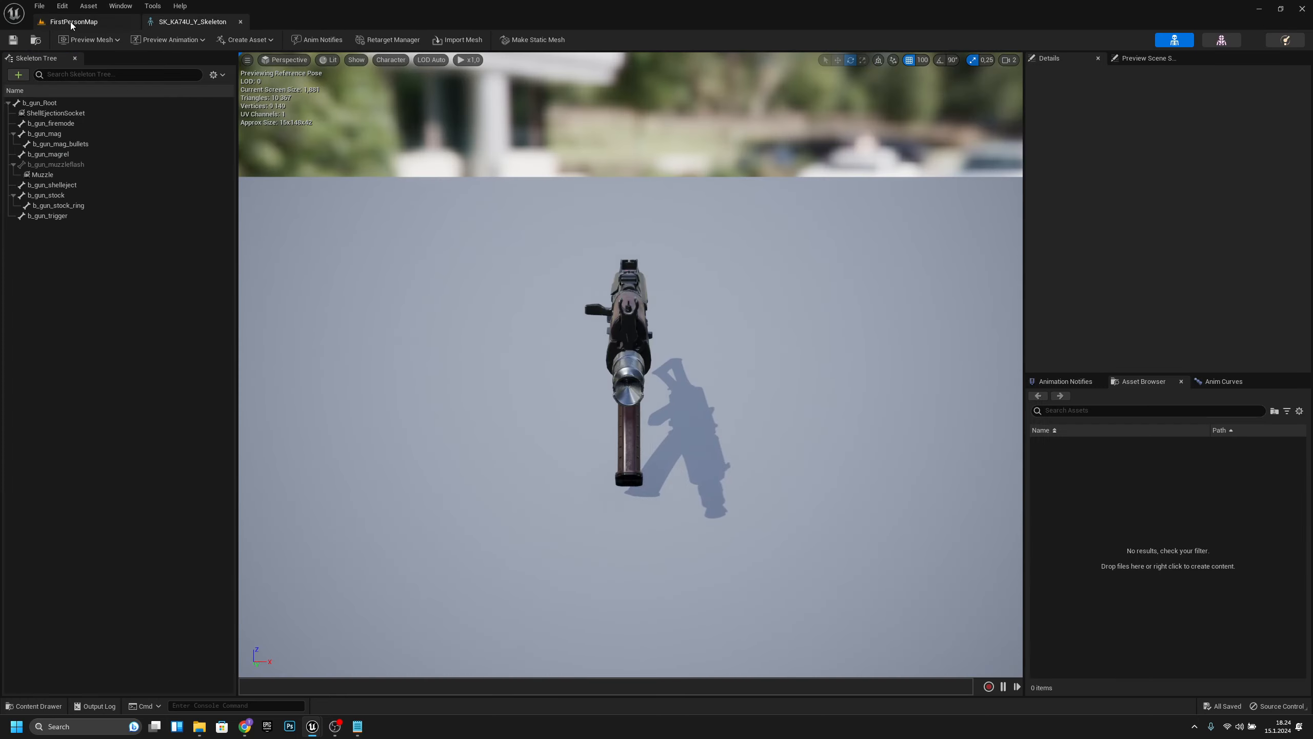
Open the arms skeleton through the ABP_FPS_Player animation blueprint in the Animations folder, and close the blueprint.
left_click(72, 23)
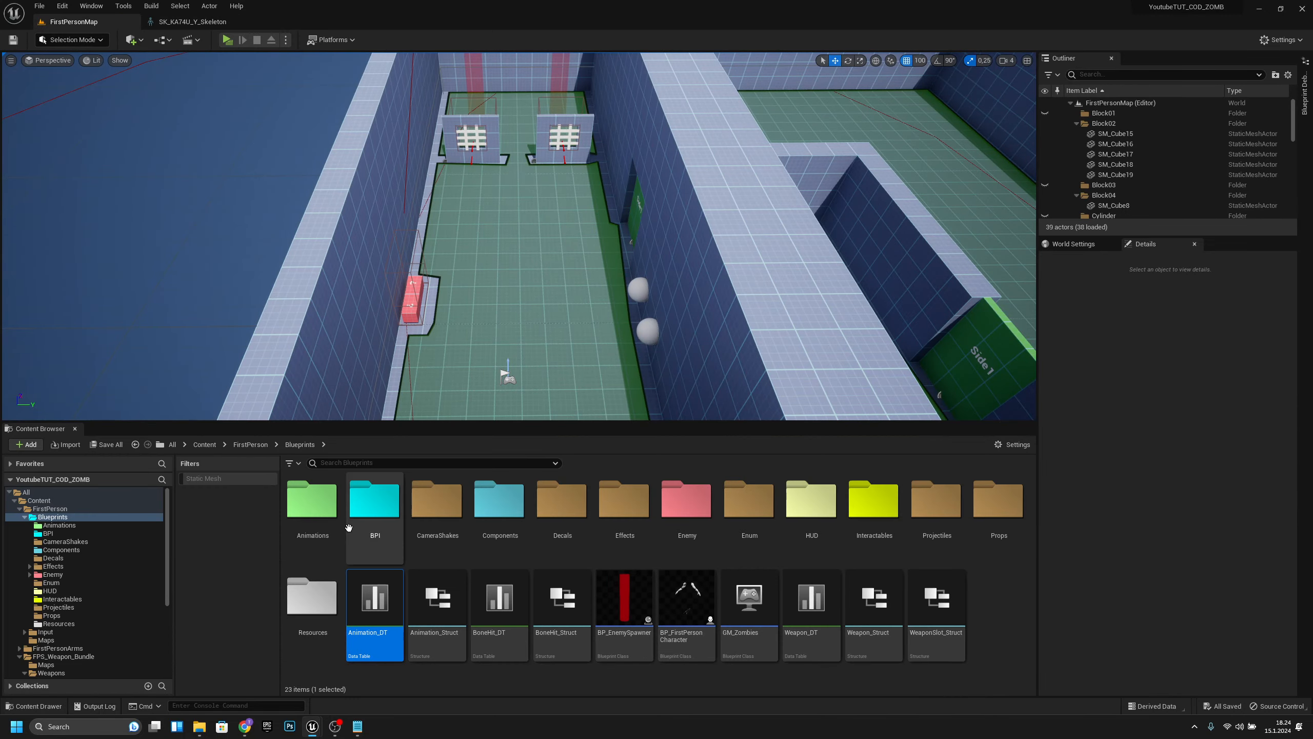
double_click(312, 505)
left_click(312, 508)
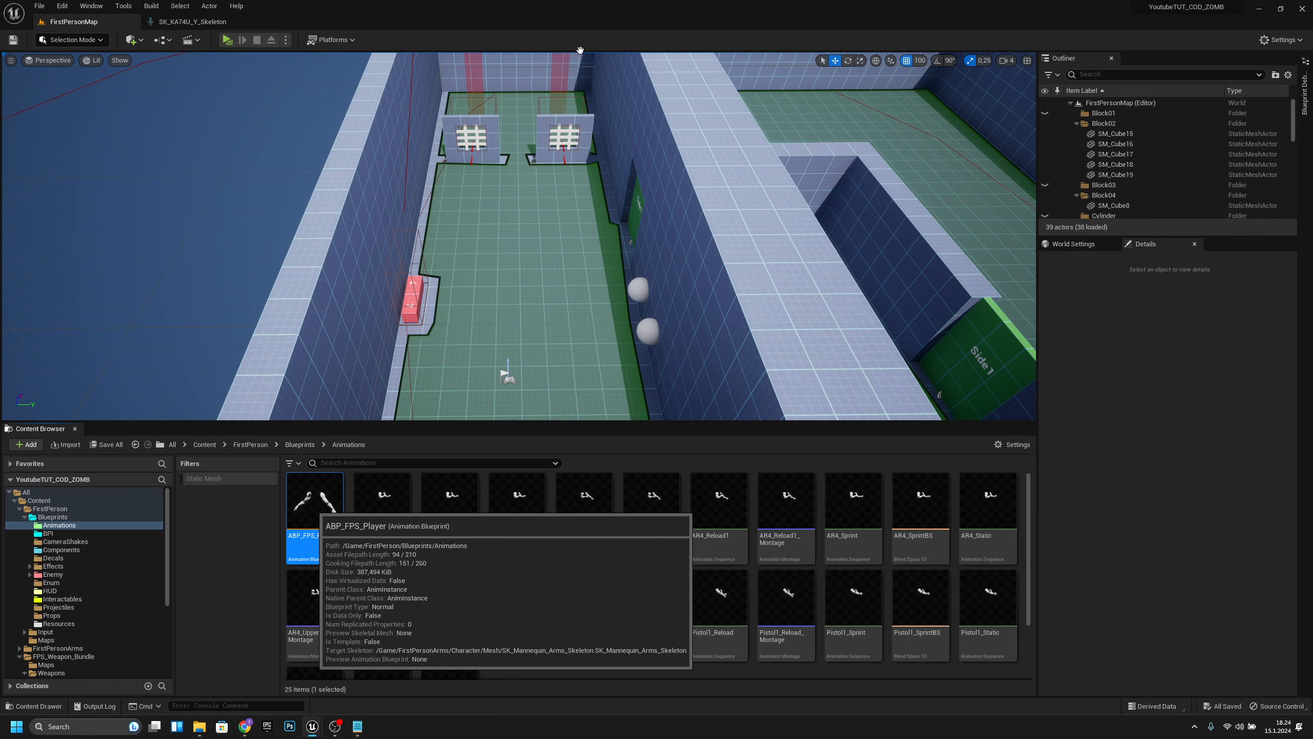
double_click(312, 504)
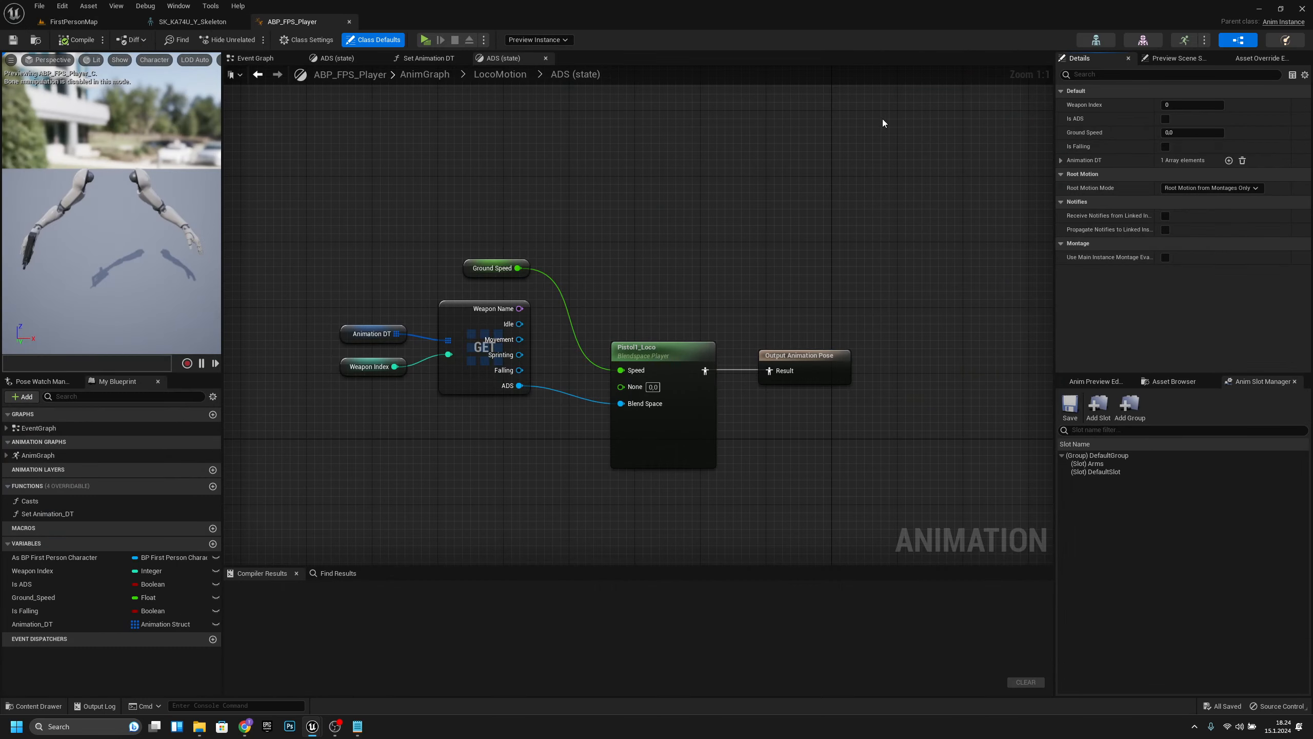
left_click(1094, 40)
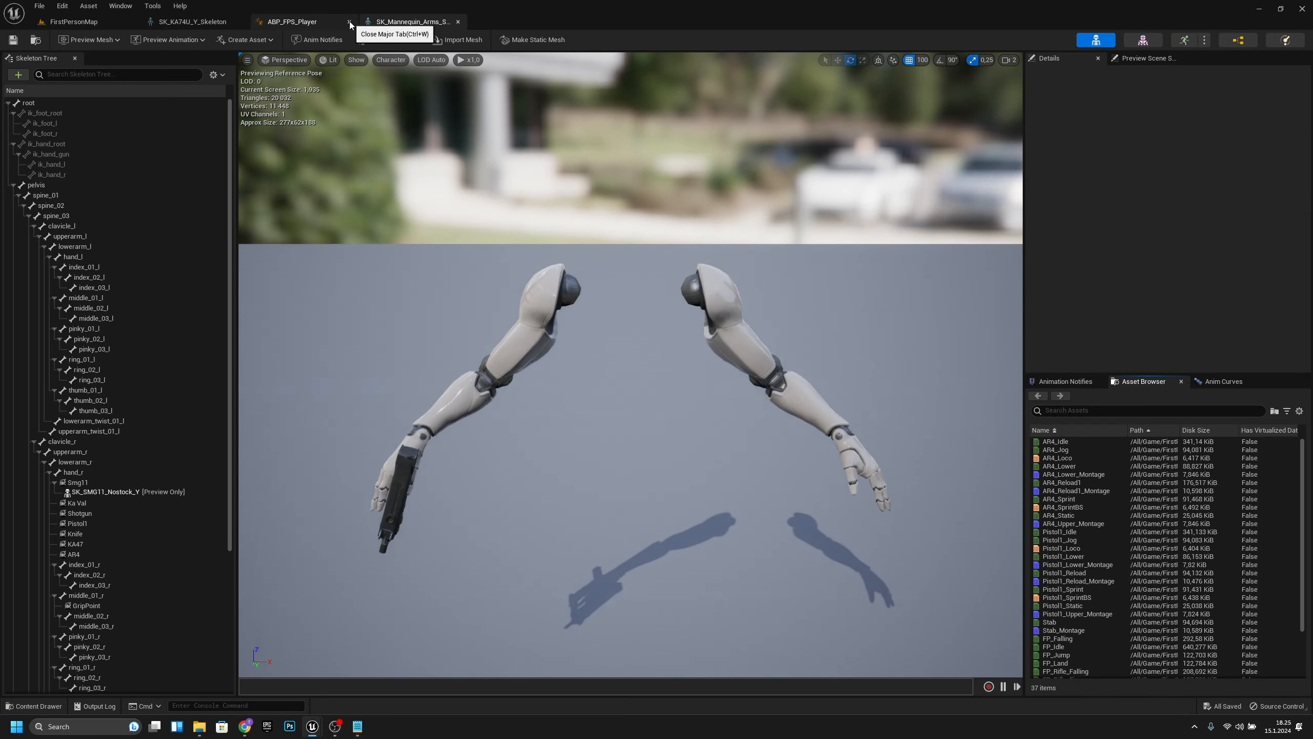
left_click(350, 21)
Preview the AR4_Static animation on the arms skeleton and view the pose from the side.
scroll(129, 462, "down", 2)
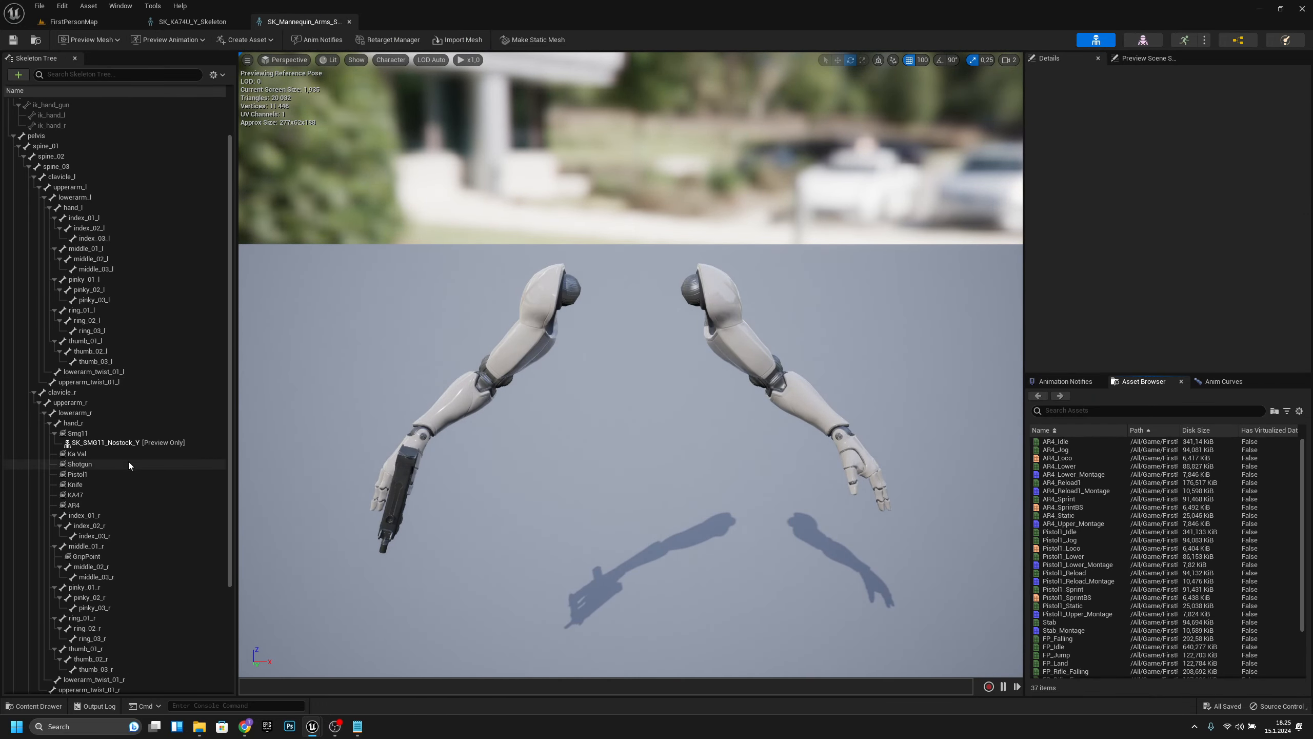
left_click(188, 44)
scroll(220, 132, "down", 3)
left_click(183, 169)
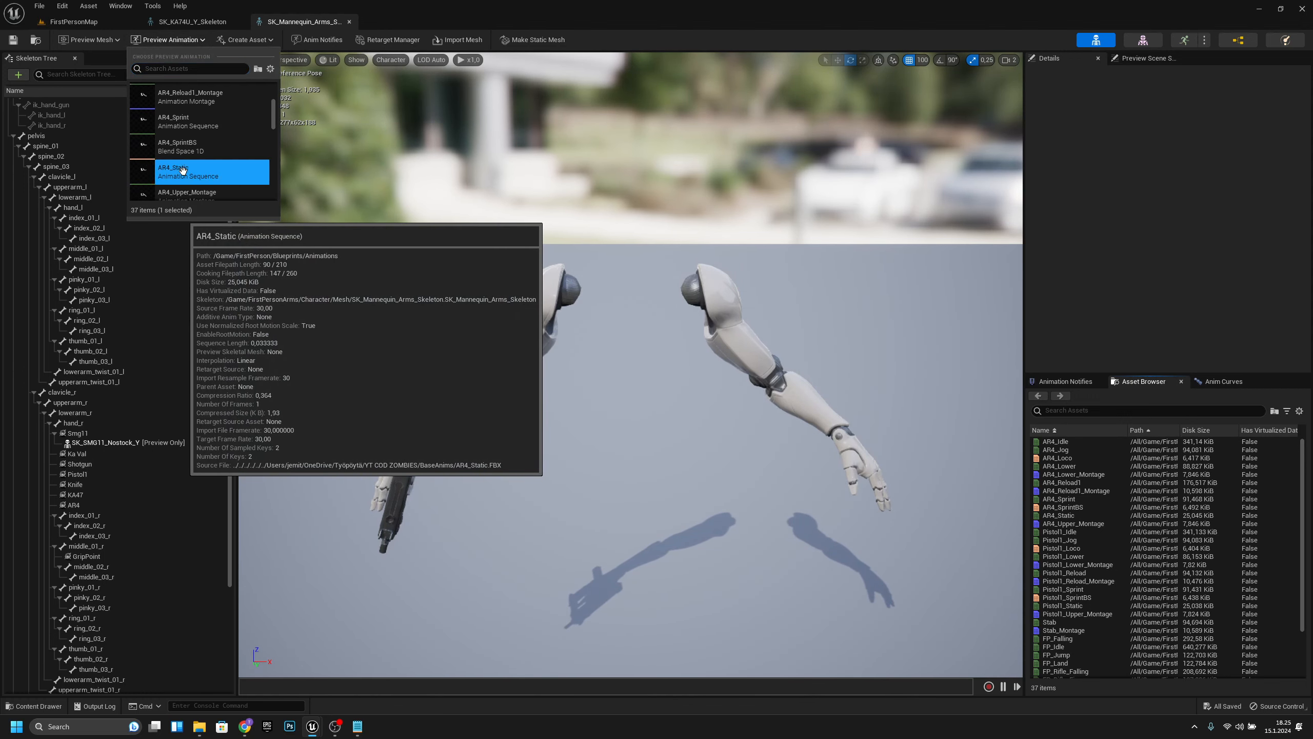
mouse_move(544, 346)
right_mouse_down()
mouse_move(599, 339)
mouse_move(569, 346)
right_mouse_up()
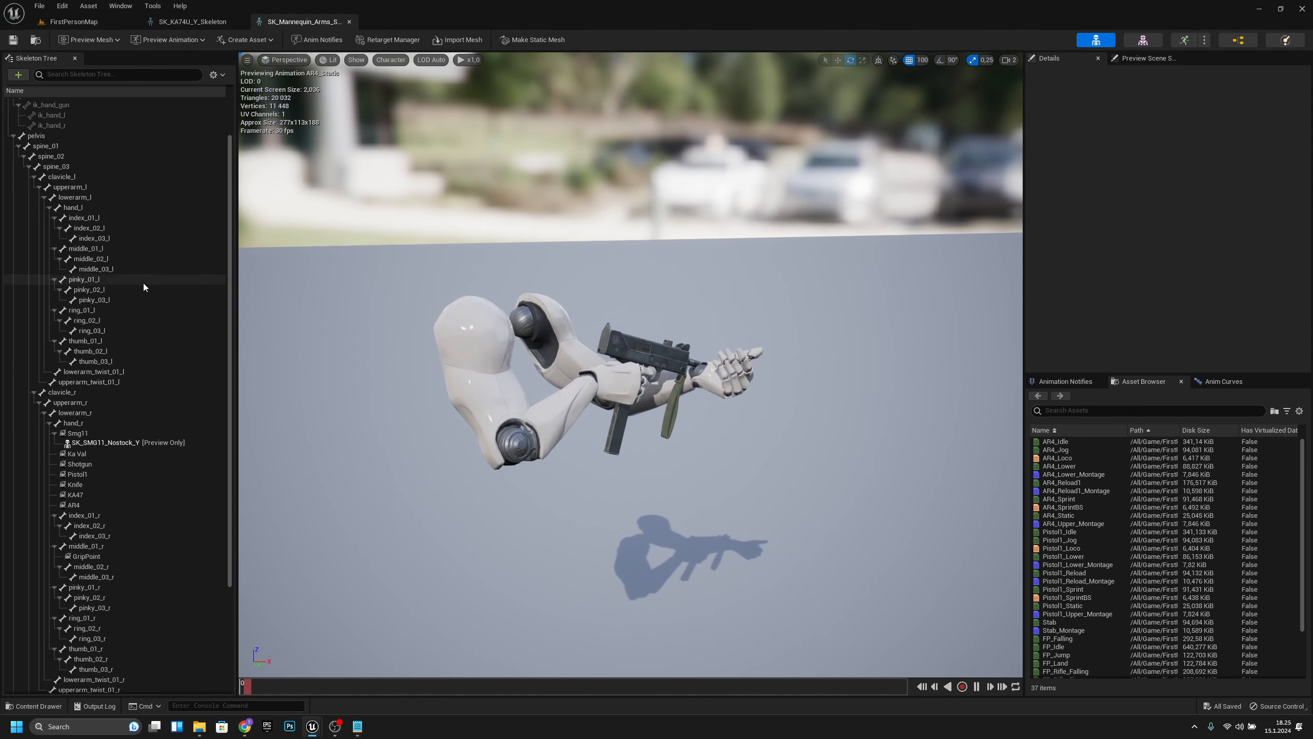
Remove all preview assets attached to the arms skeleton, starting from the hand_r bone.
left_click(84, 424)
right_click(84, 424)
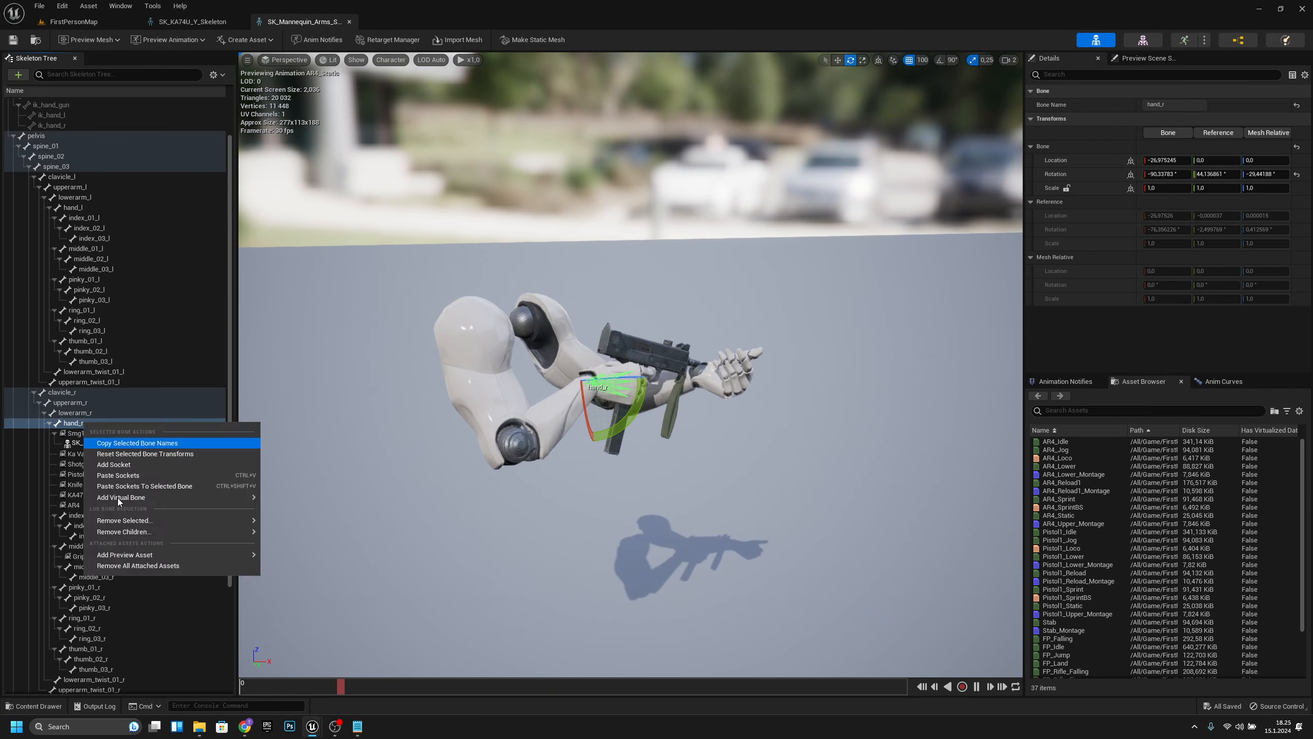
left_click(137, 565)
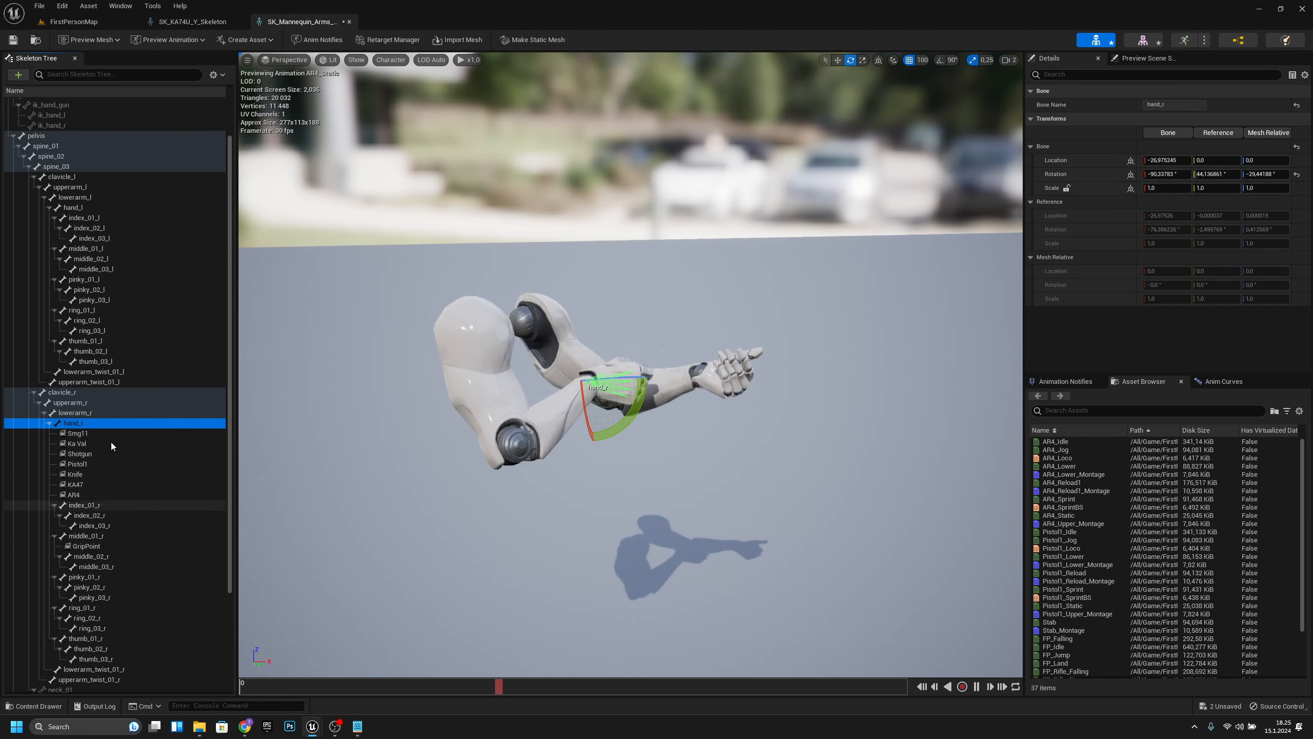
Add a socket to the hand_r bone and name it KA74U.
right_click(86, 424)
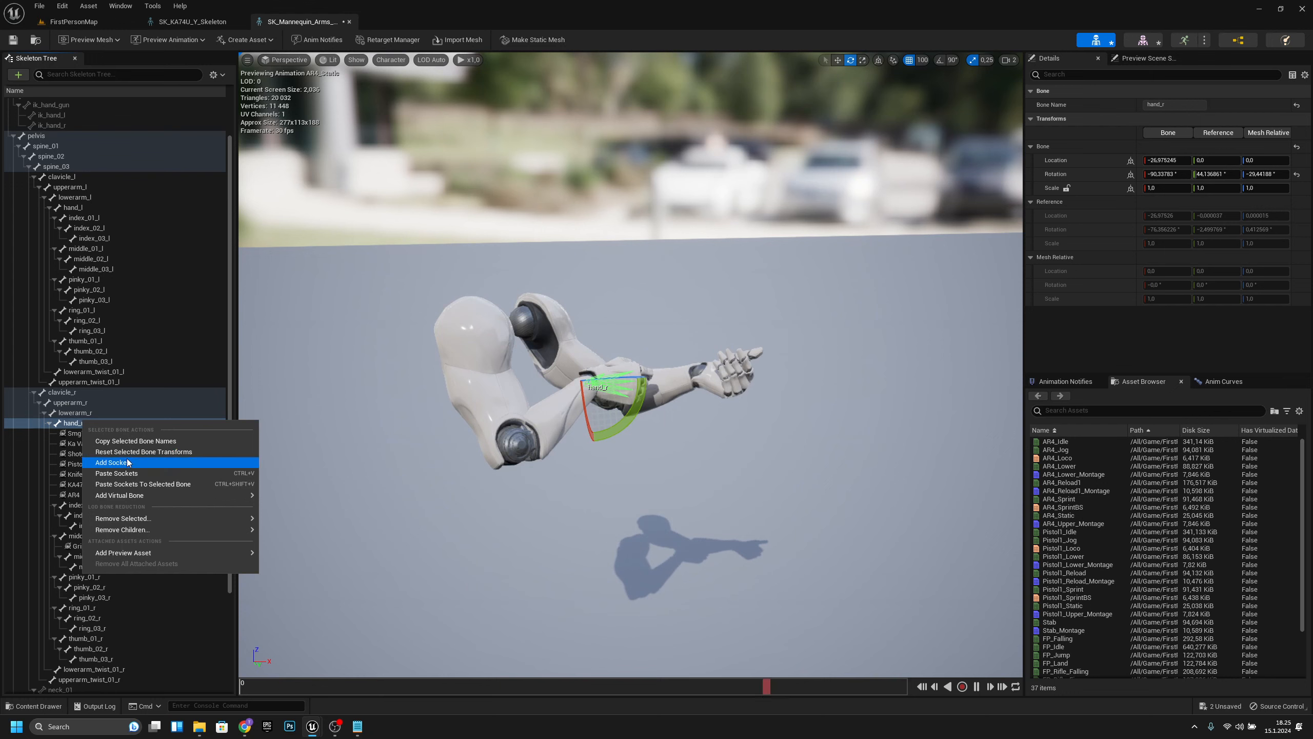
left_click(127, 462)
left_click(92, 434)
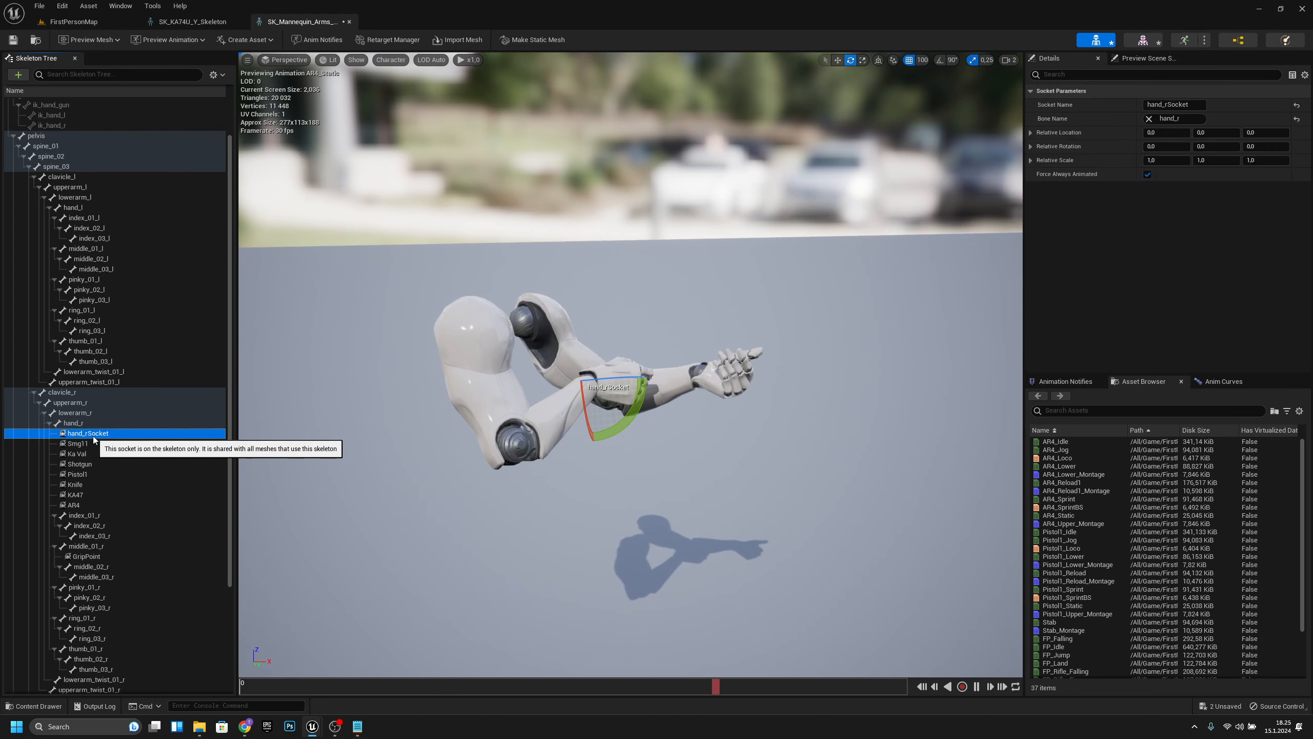
left_click(93, 435)
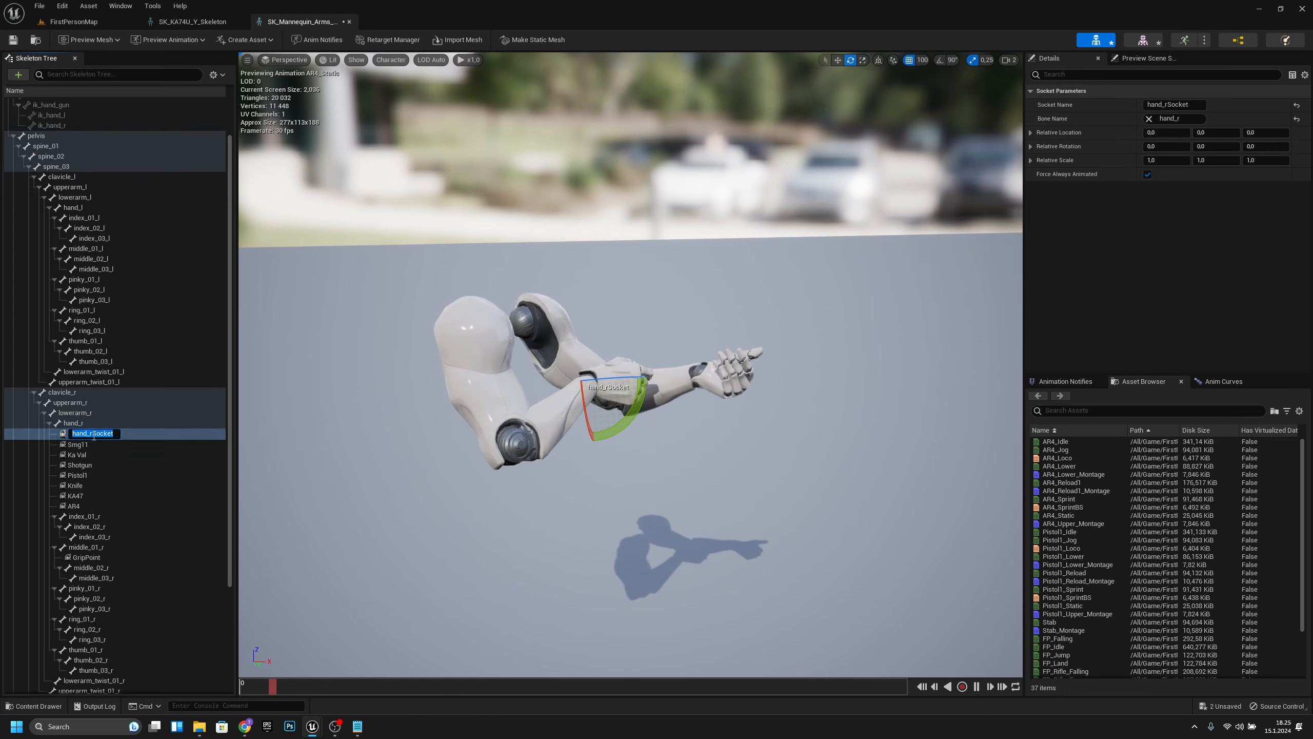
type("KA74U")
key("Return")
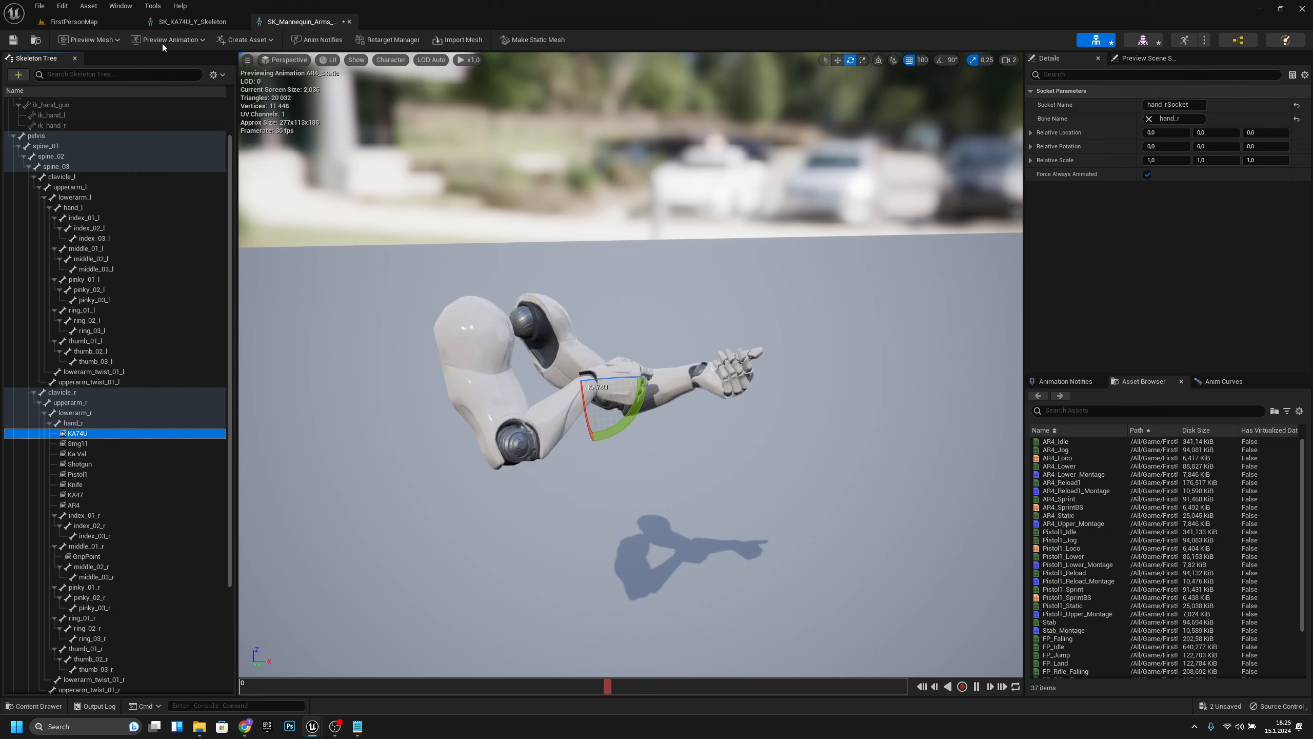
Set the KA74U socket's relative location to X -10.33, Y 6.26, Z 1.0.
left_click(588, 482)
left_click(79, 434)
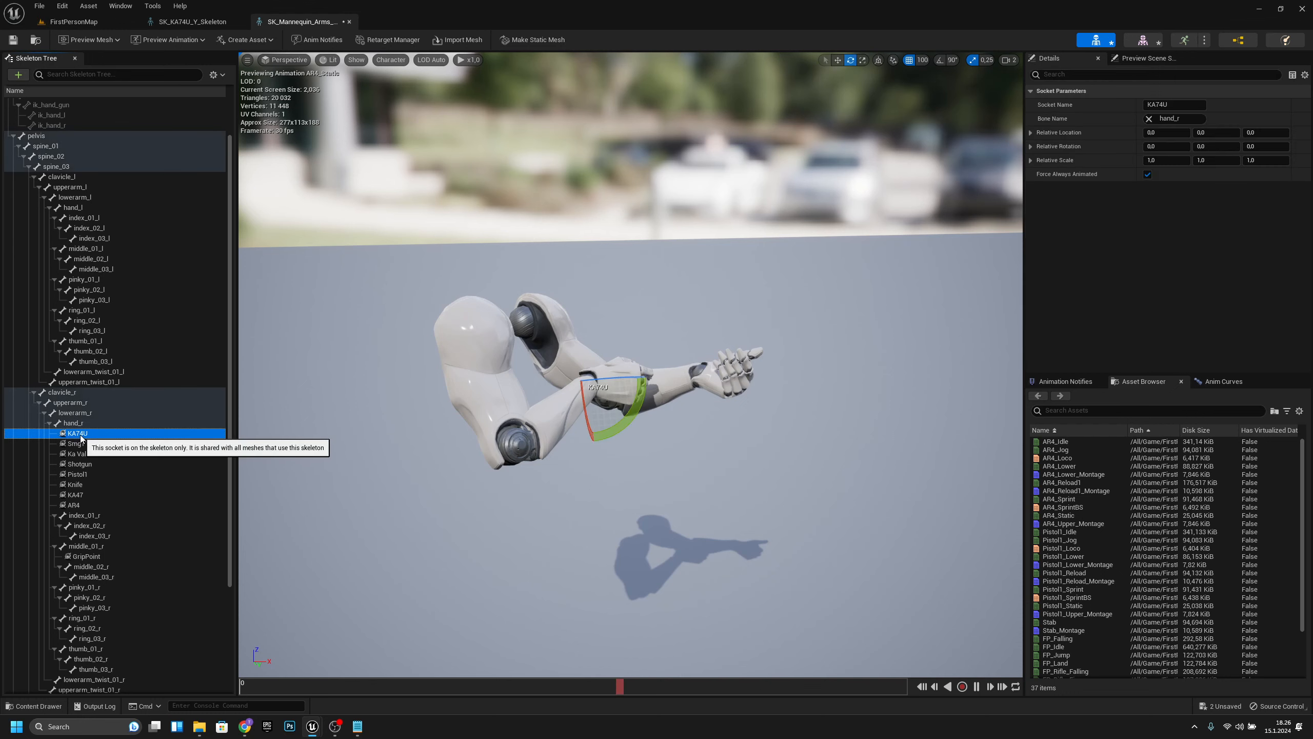
left_click(1168, 132)
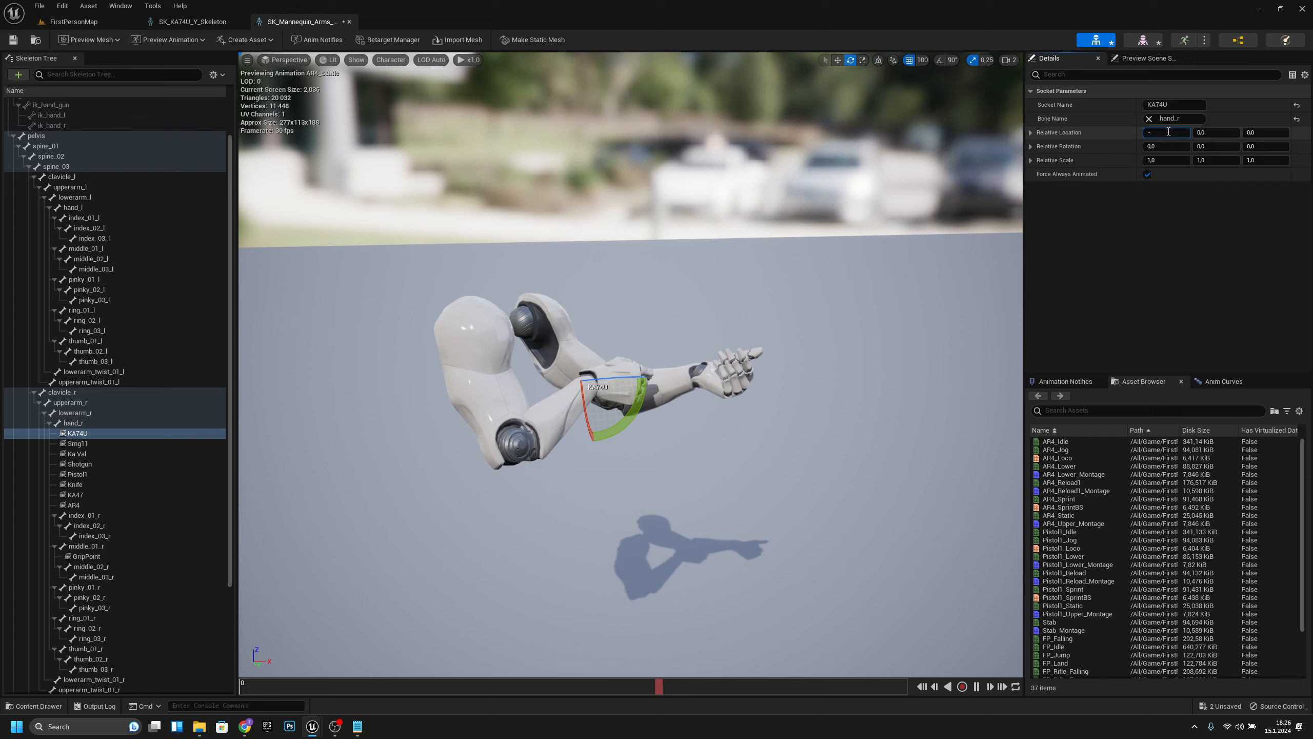
type("3")
key("Return")
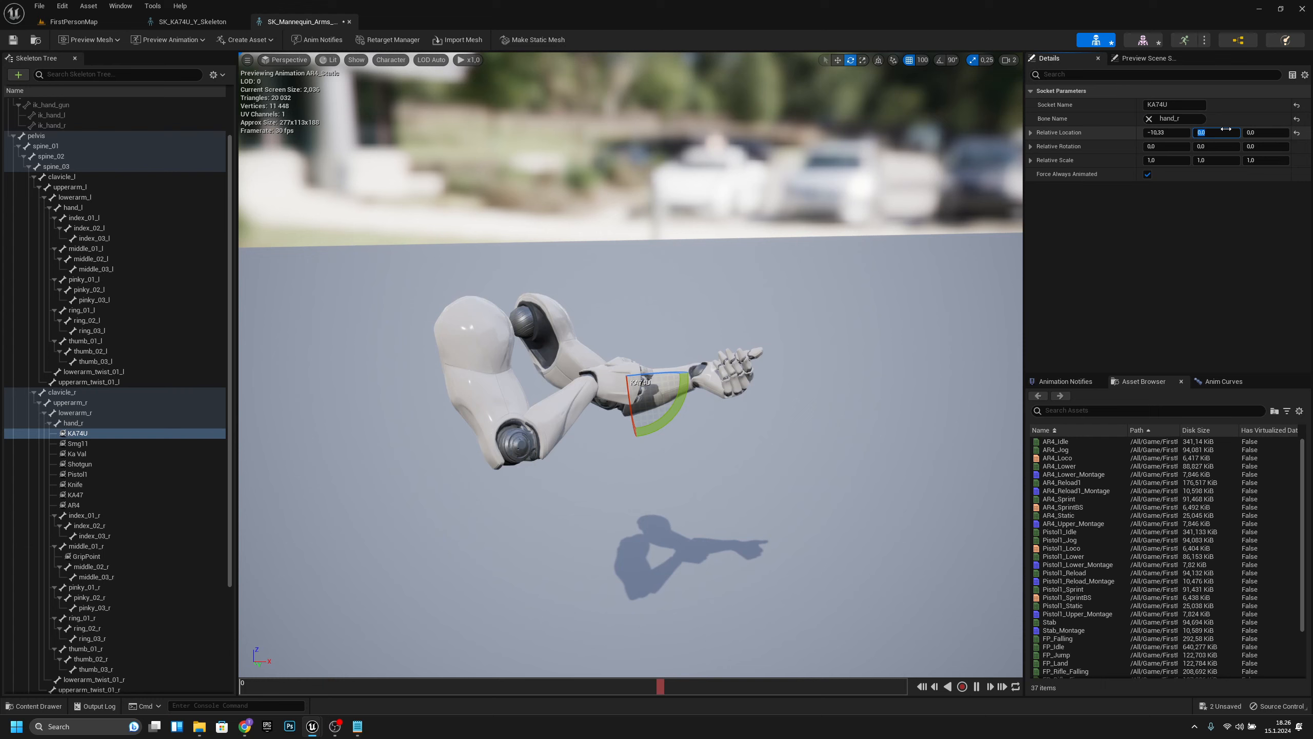
left_click(1226, 129)
type("6.26")
key("Return")
left_click(1266, 134)
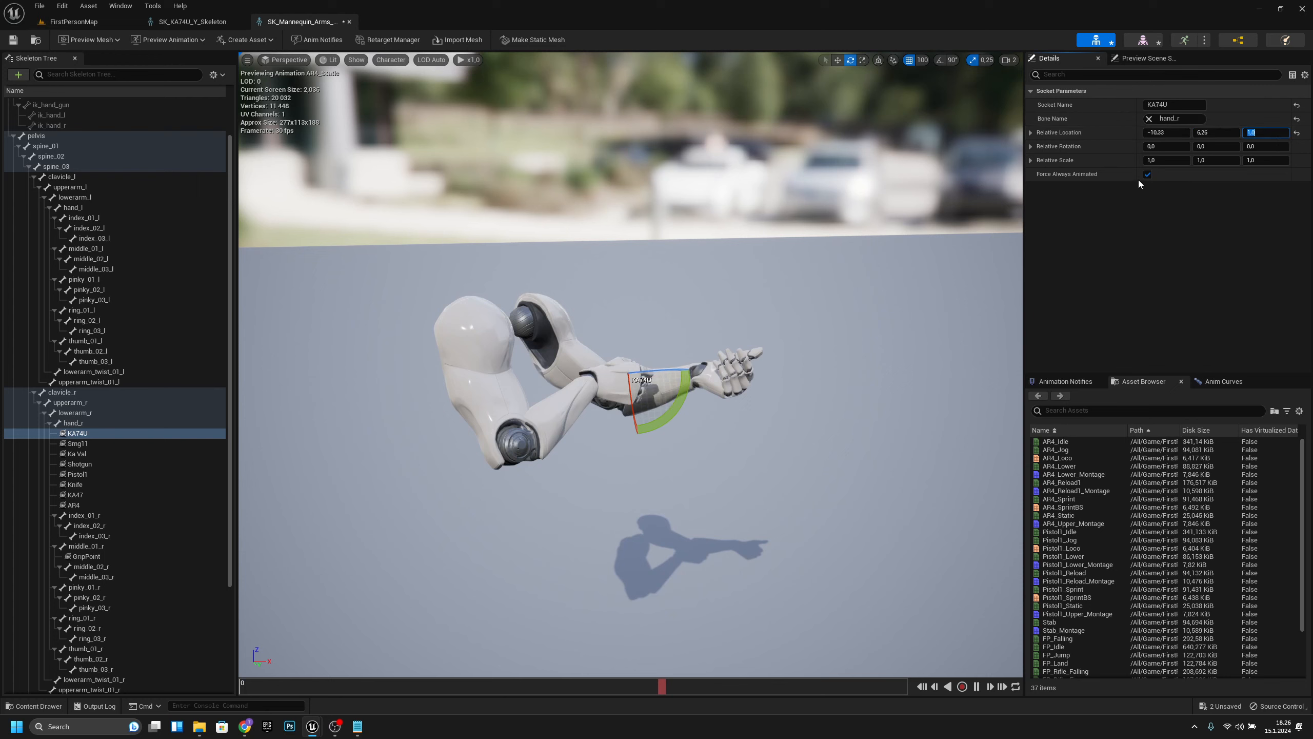
Set the KA74U socket's relative rotation to 12.25, 21 and 90 degrees.
left_click(1157, 147)
type("14")
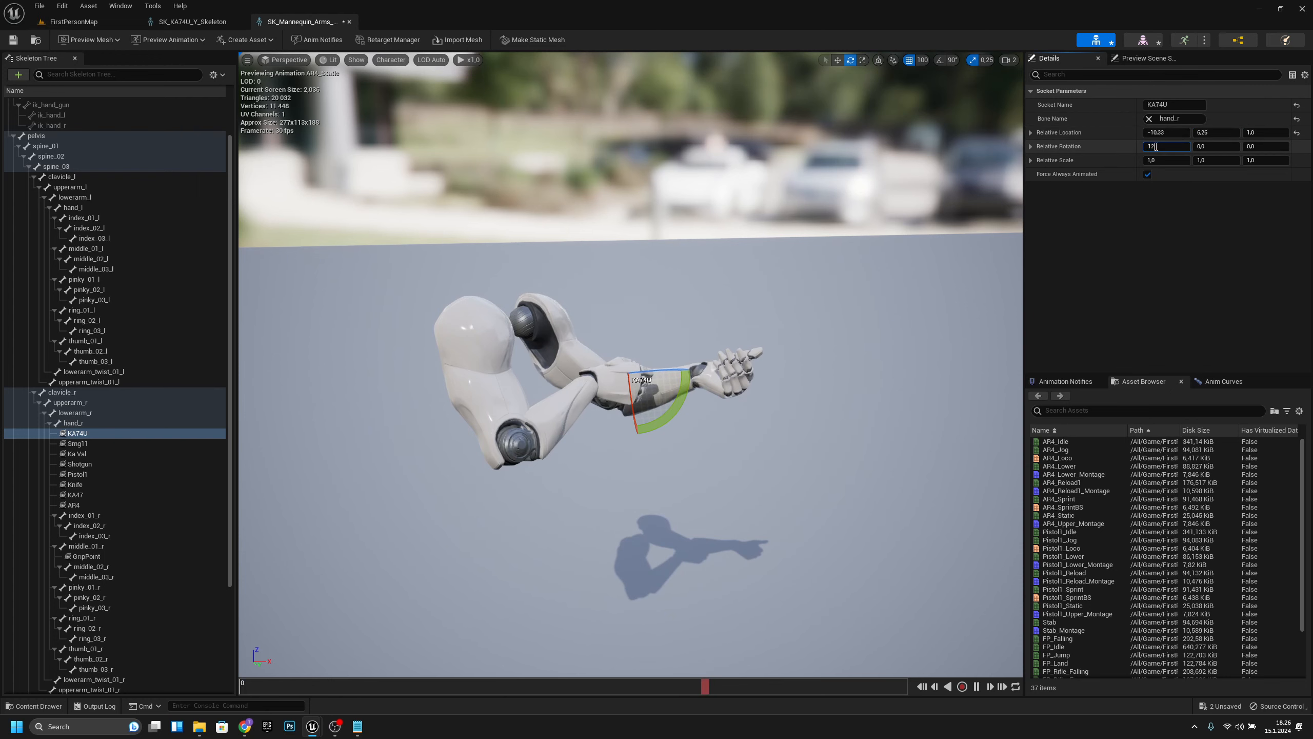
type(",25")
key("Return")
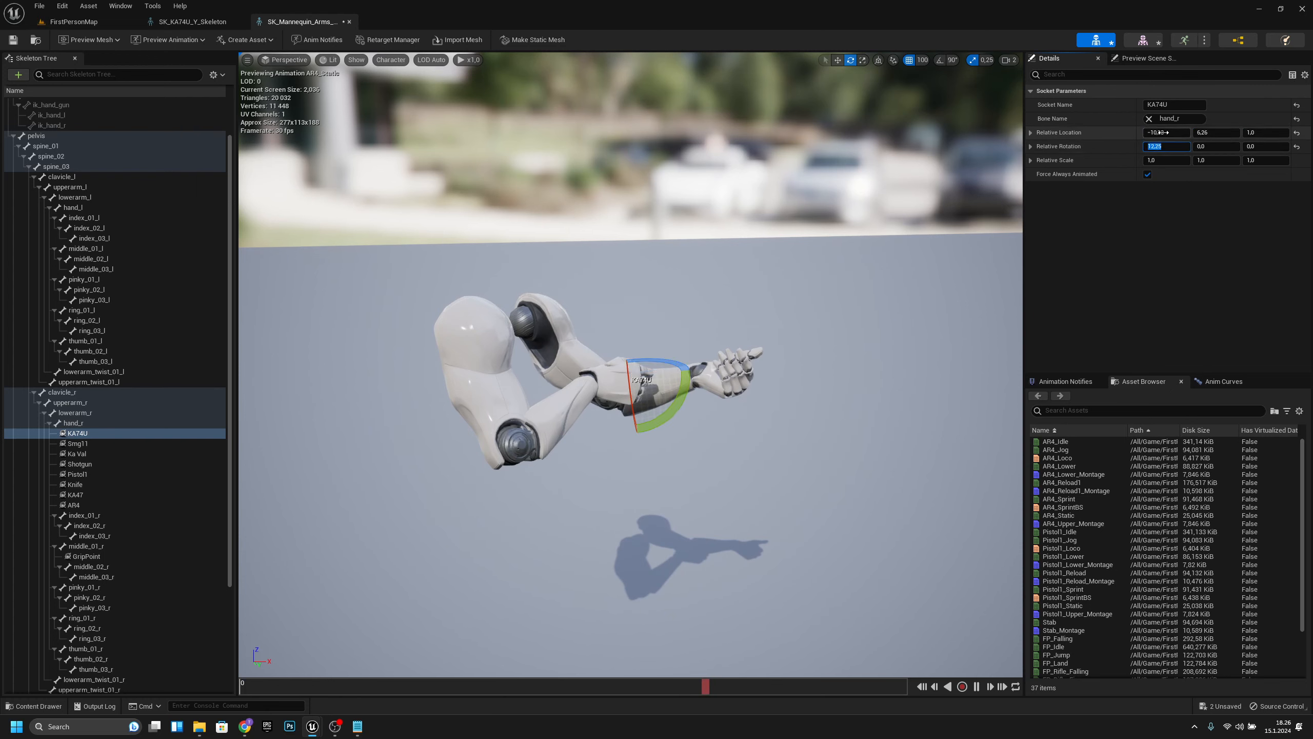
left_click(1220, 142)
left_click(1220, 143)
type("21")
key("Return")
left_click(1276, 147)
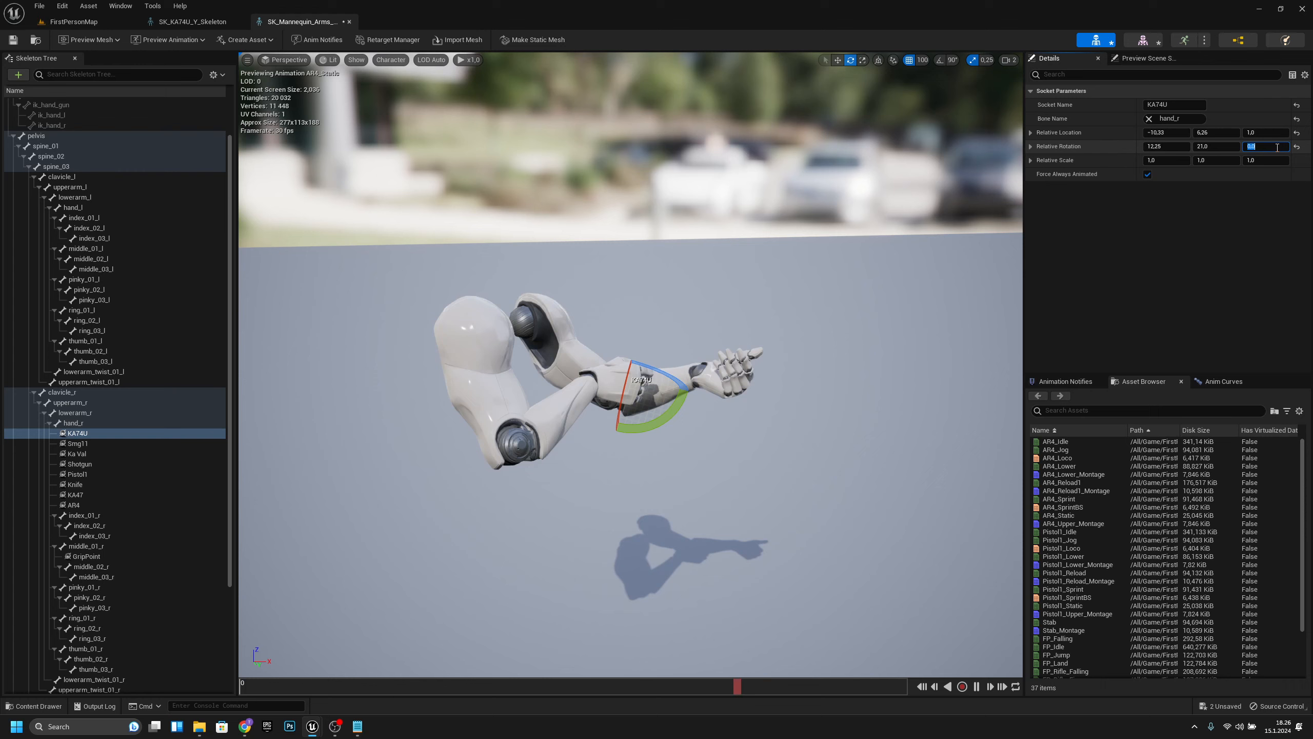
type("90")
key("Return")
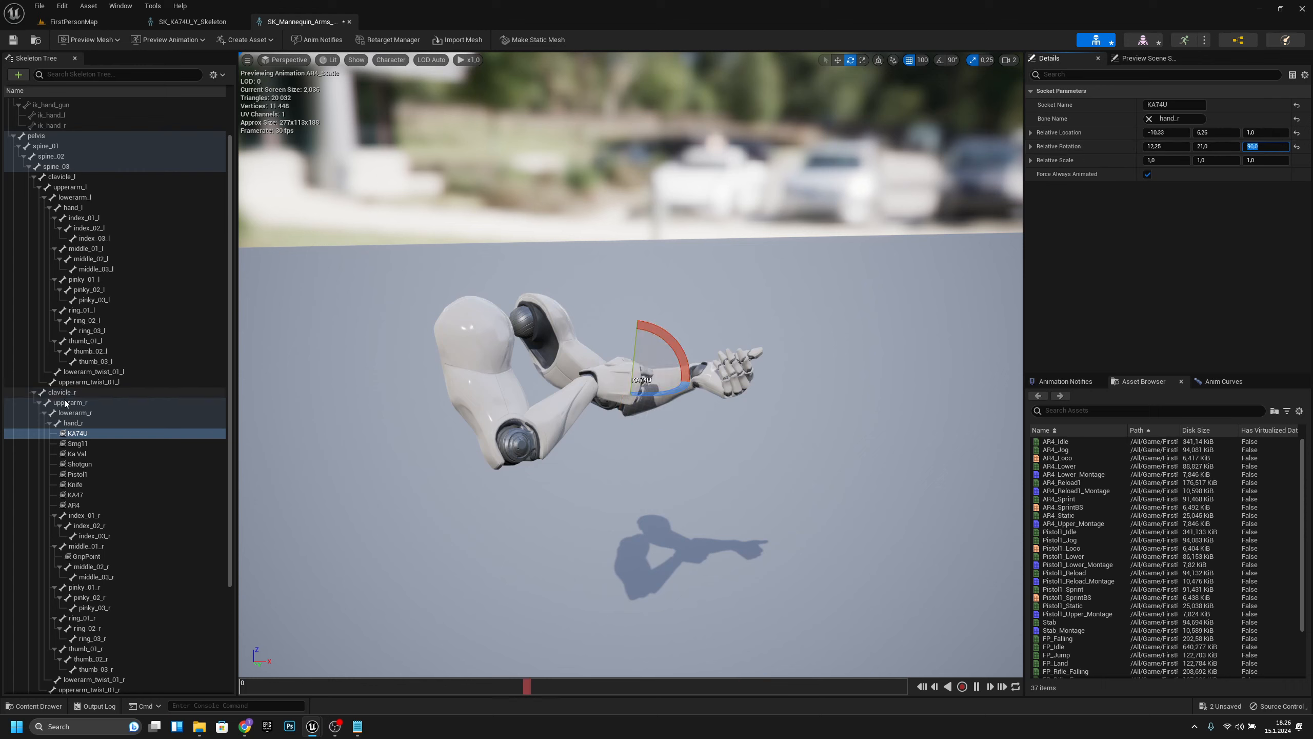
Attach the SK_KA74U_Y skeletal mesh to the KA74U socket as a preview asset.
right_click(84, 433)
mouse_move(164, 556)
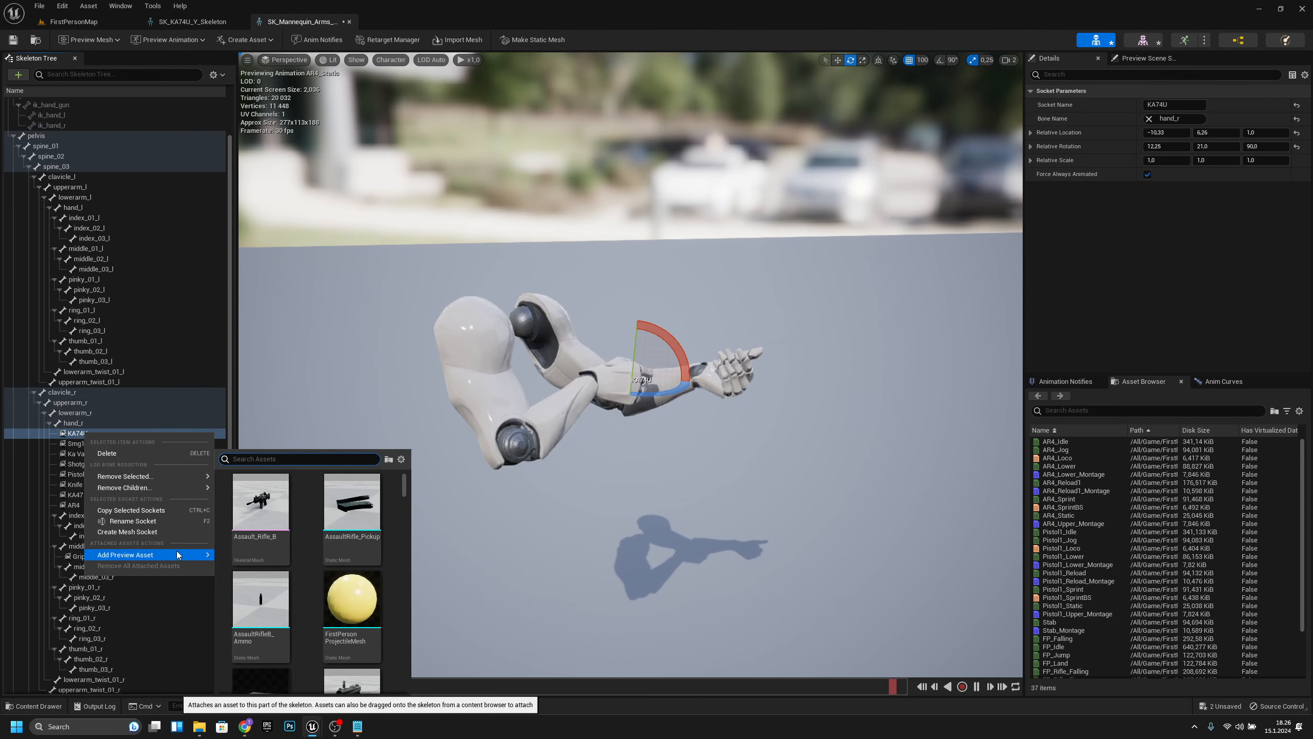
type("ka74")
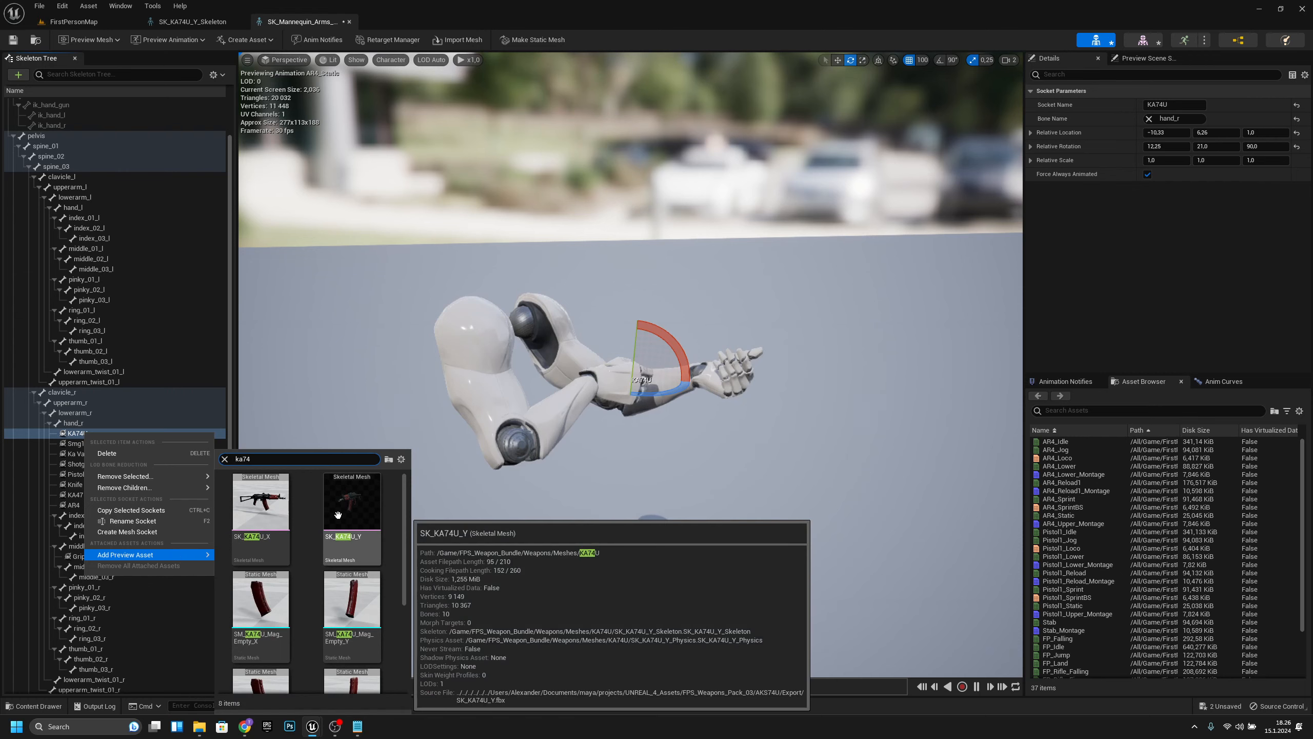
left_click(338, 514)
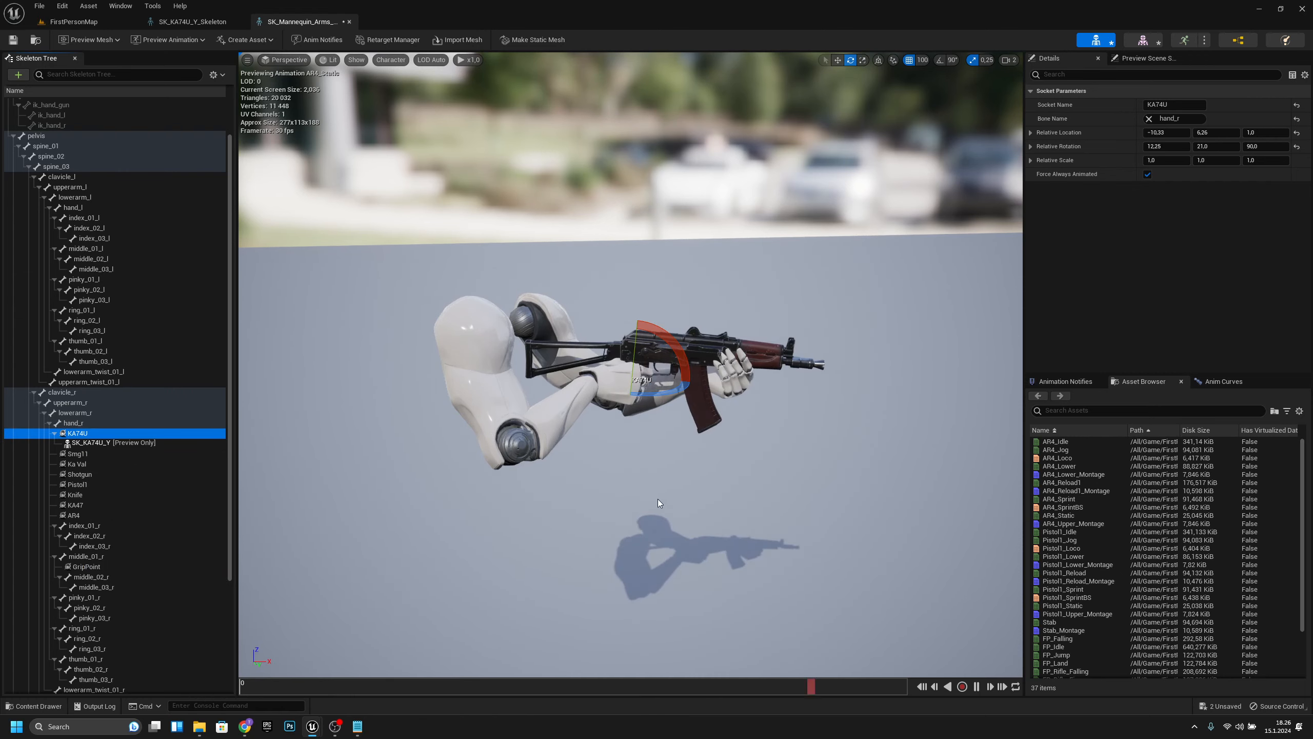
Check the KA74U's fit in the hands from several angles, and save and close the SK_Mannequin_Arms skeleton.
left_click_drag(656, 498, 714, 496)
key("a")
right_click_drag(714, 496, 879, 501)
key("a")
key("d")
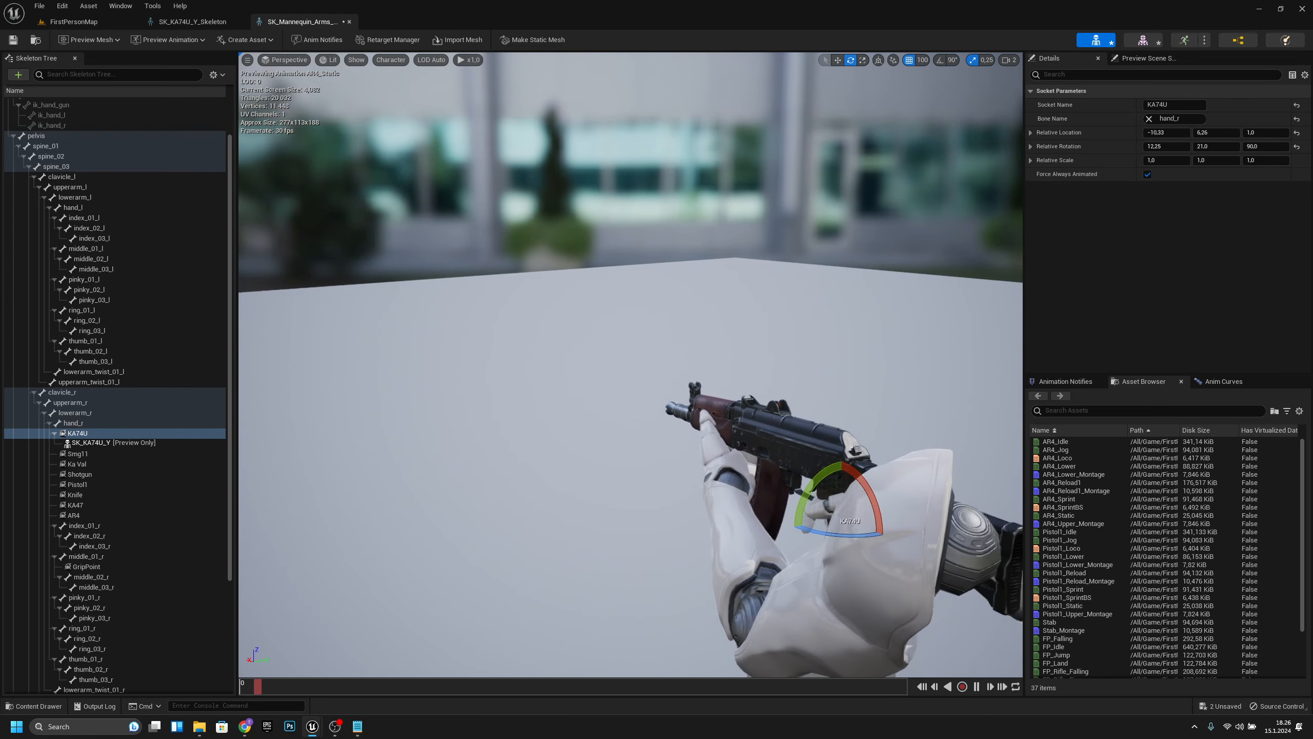
left_click(11, 44)
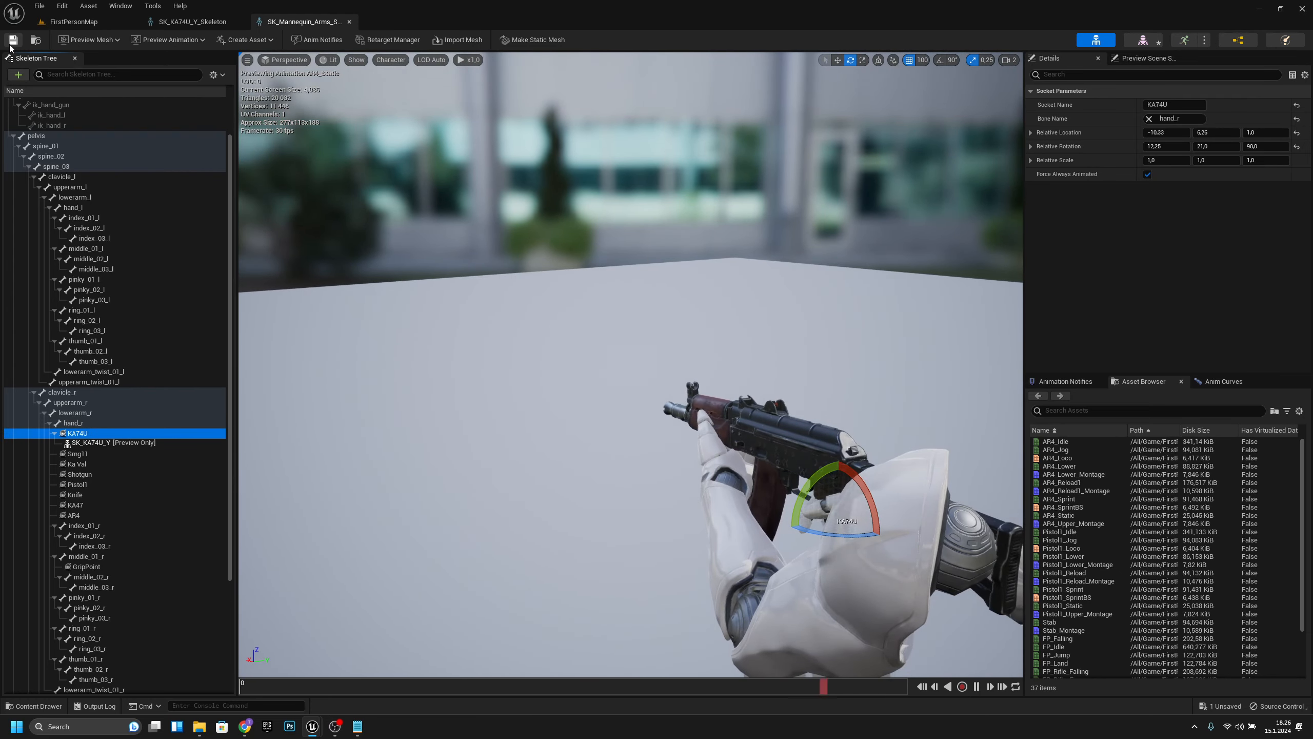
left_click(349, 22)
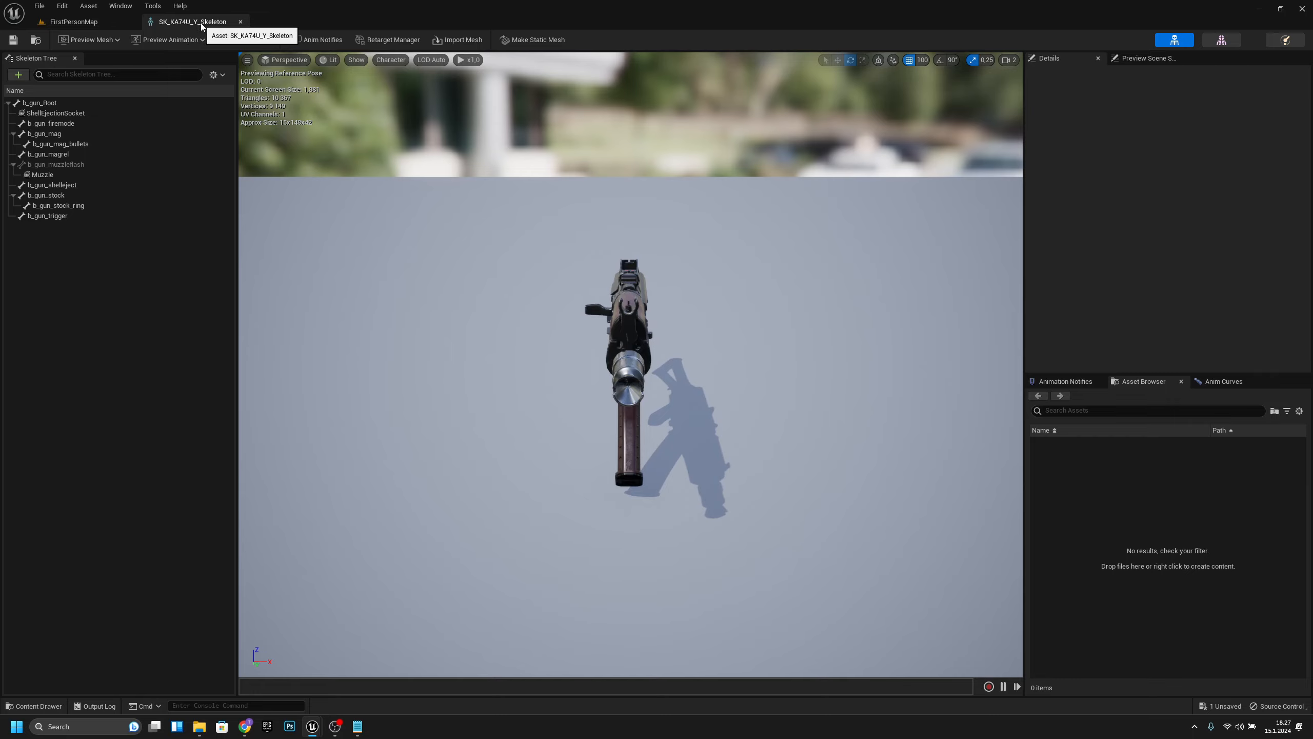
Add a socket named 1 to the b_gun_Root bone of the SK_KA74U_Y skeleton.
left_click(78, 105)
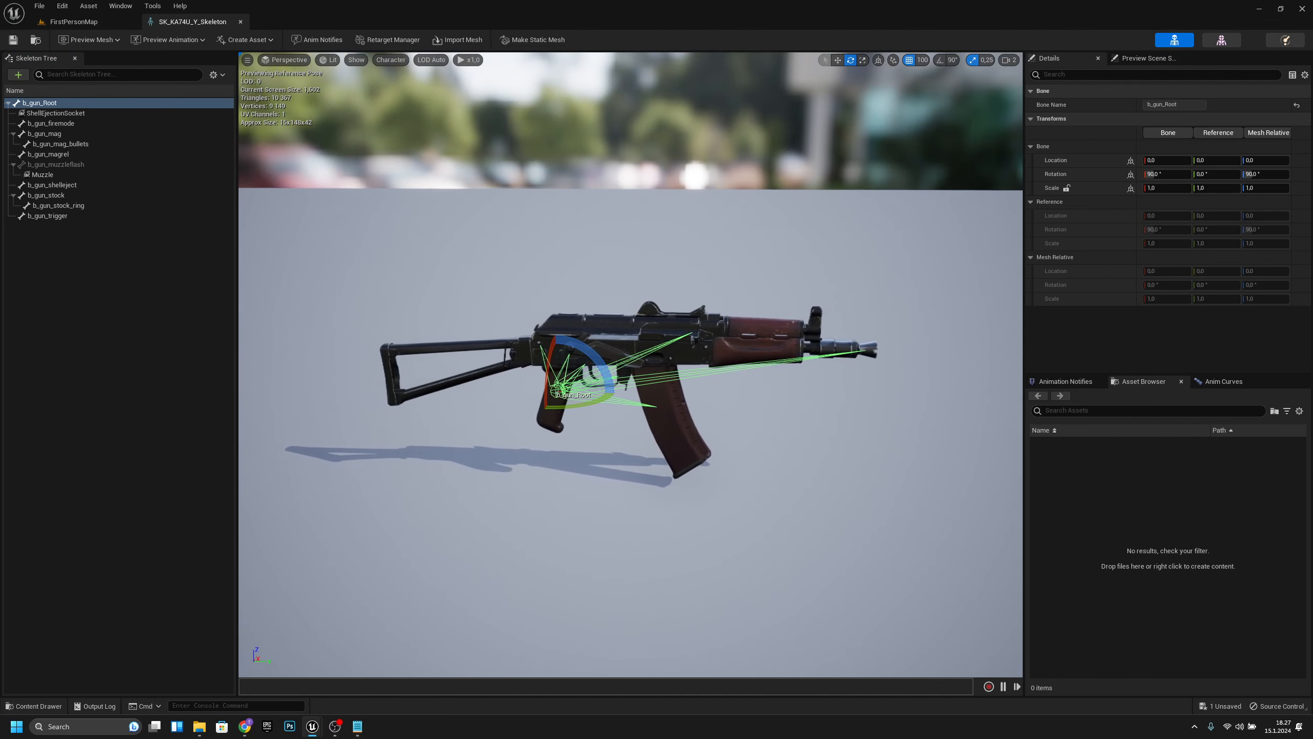
left_click(57, 105)
right_click(57, 105)
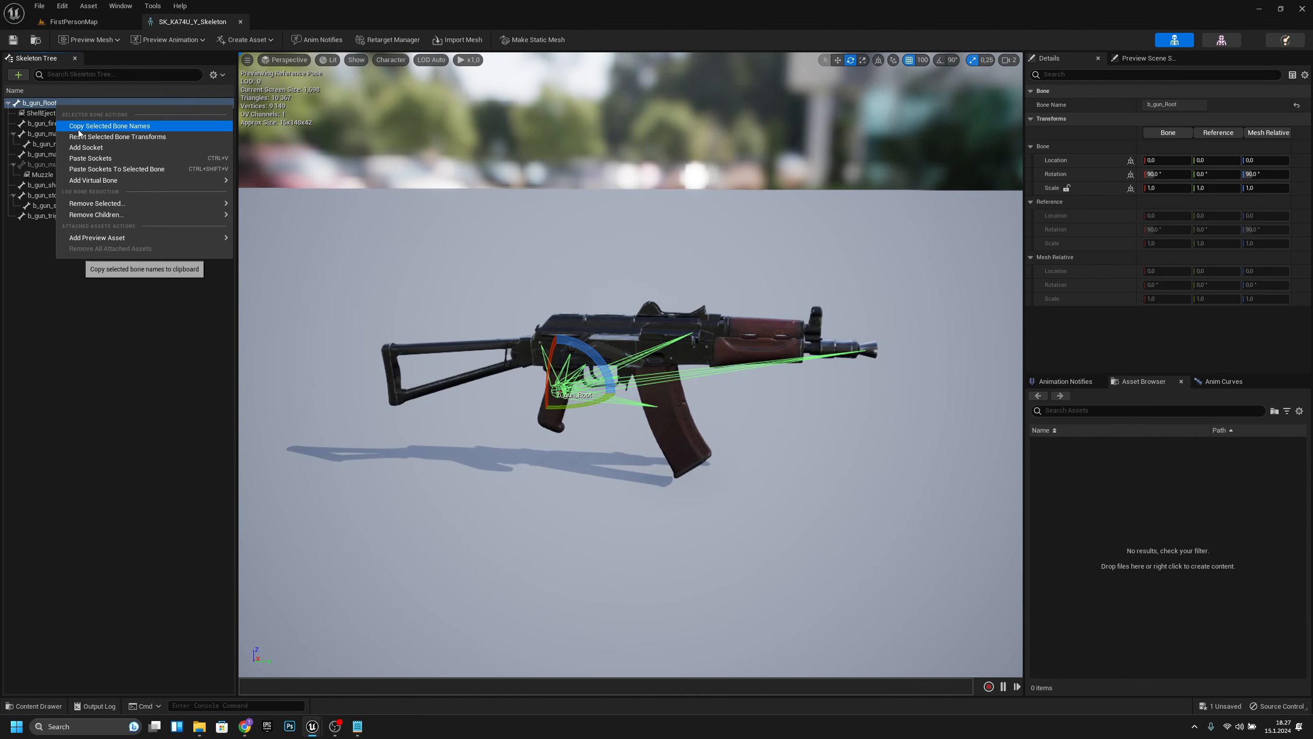
left_click(82, 146)
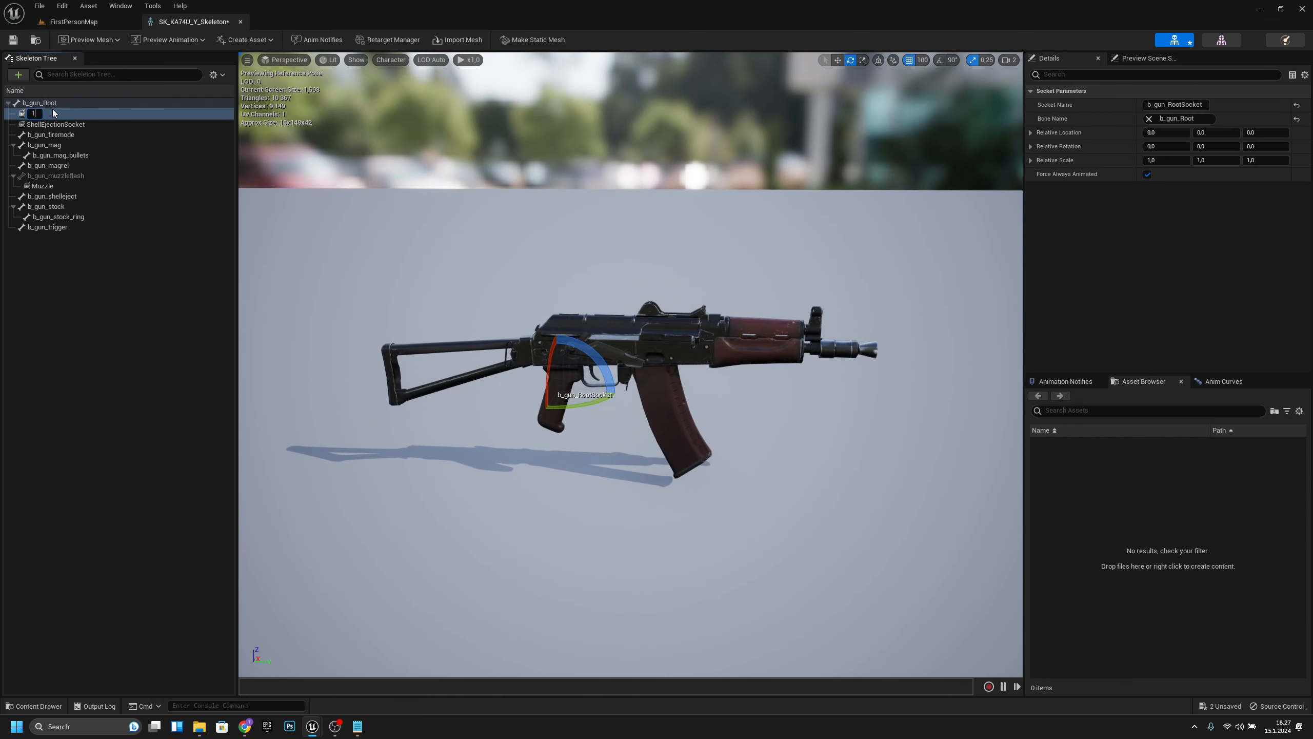
key("Return")
Move socket 1 backward along X to about -26.94, at the rear end of the stock.
key("w")
left_click_drag(595, 391, 419, 388)
right_click_drag(419, 388, 466, 399)
key("a")
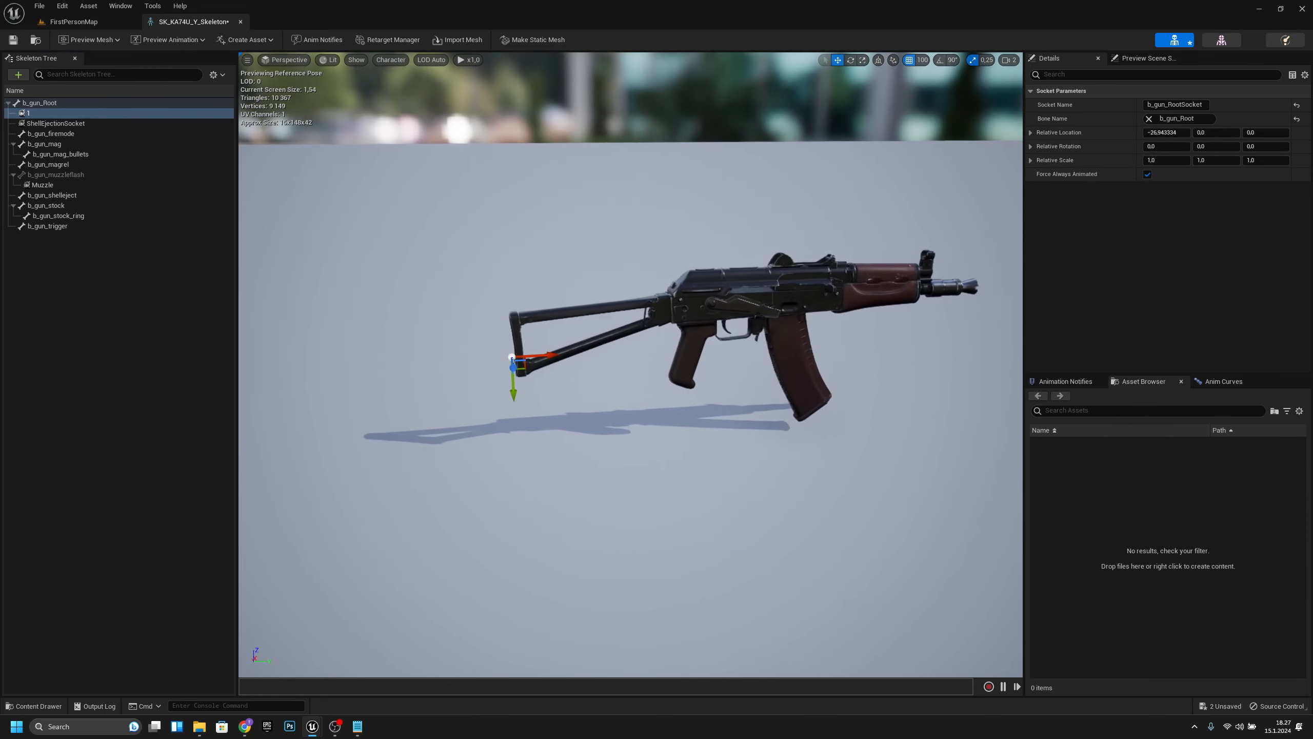
key("a")
key("d")
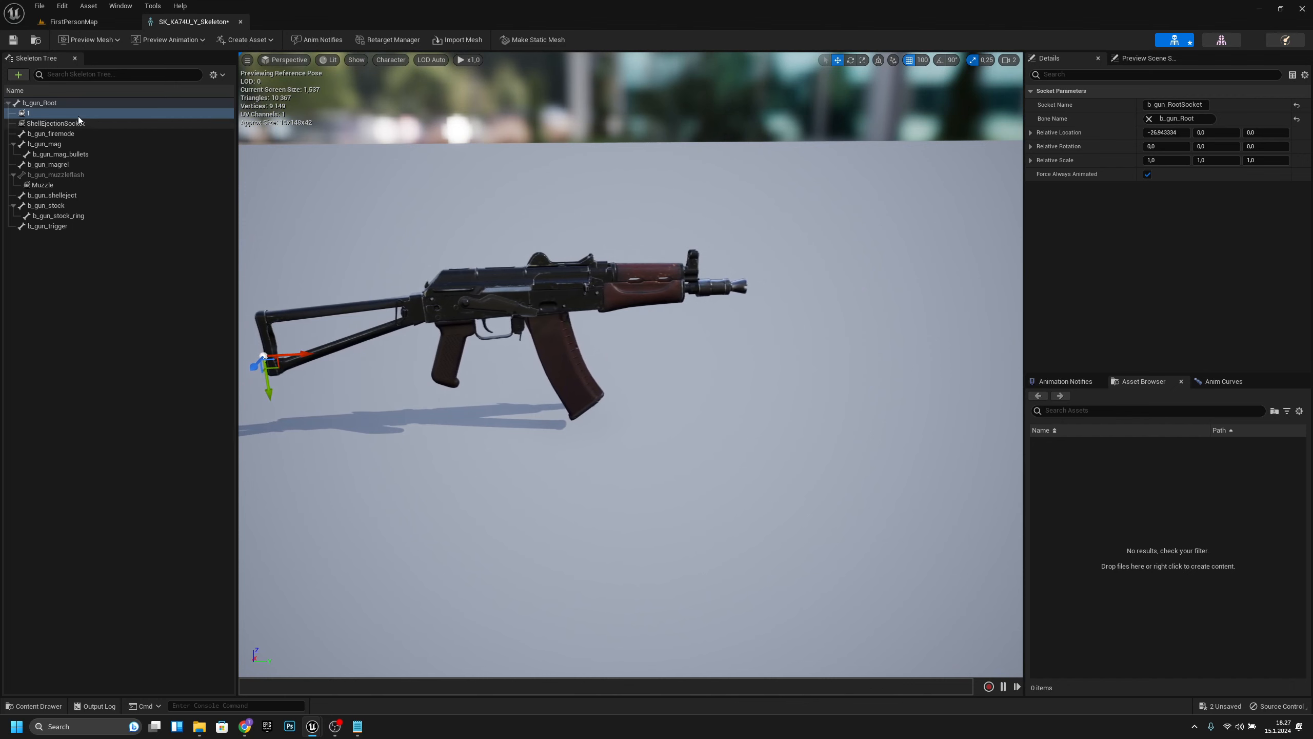
Add a socket named 2 to b_gun_Root and move it forward along X to about 46.76, below the muzzle tip.
right_click(63, 103)
left_click(87, 148)
type("2")
key("Return")
left_click_drag(491, 344, 765, 344)
key("f")
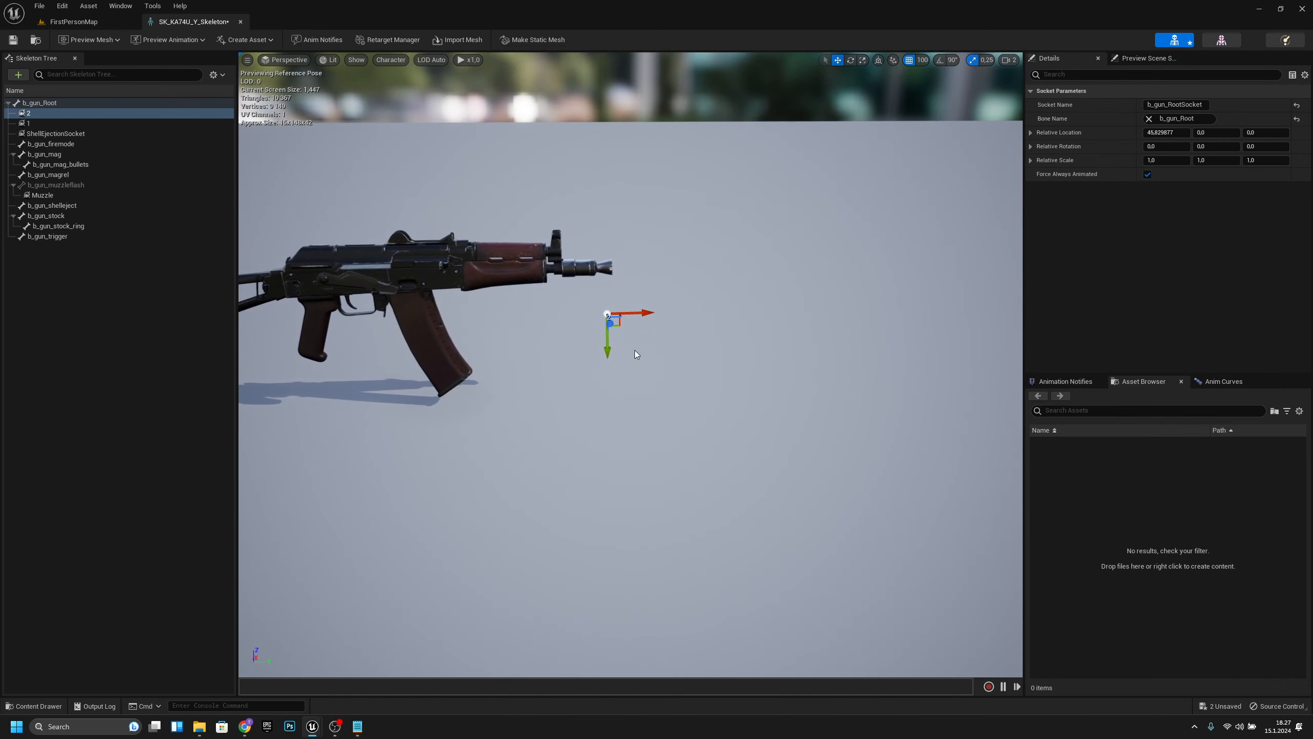
mouse_move(637, 313)
left_mouse_down()
mouse_move(616, 320)
mouse_move(616, 297)
mouse_move(617, 330)
left_mouse_up()
key("ctrl+z")
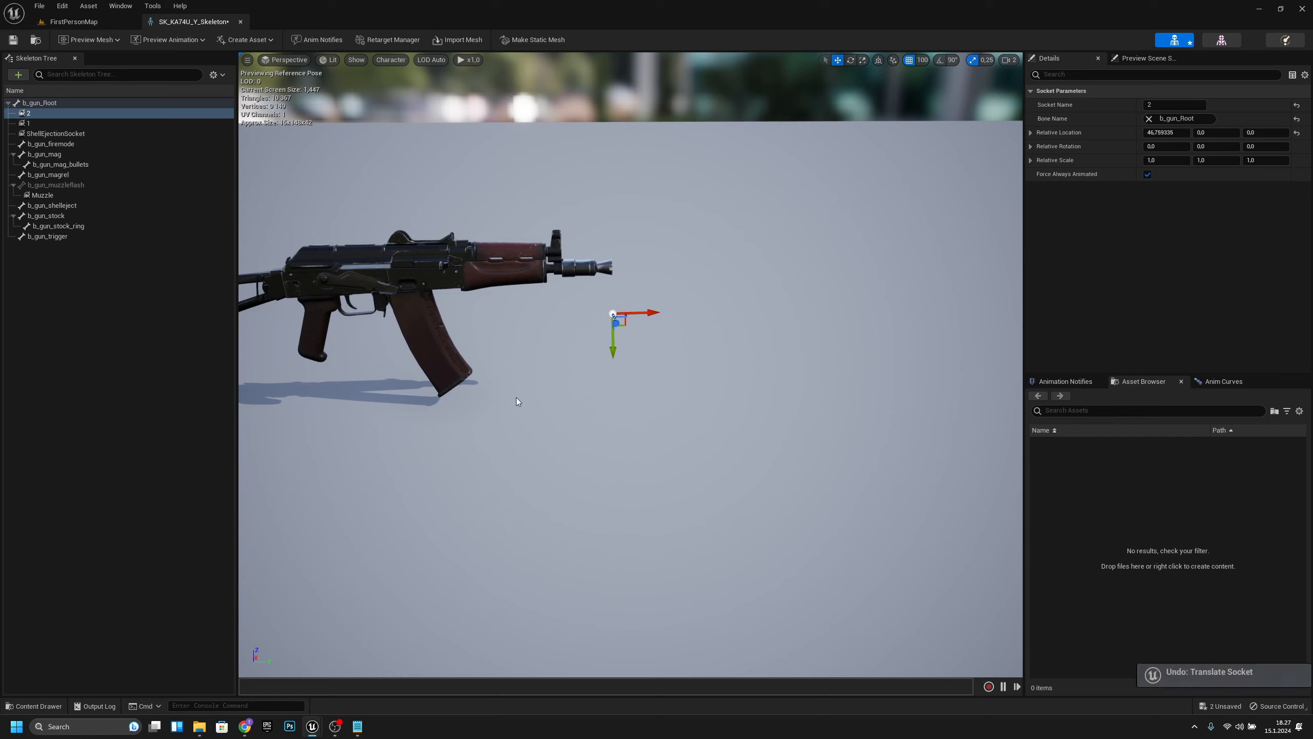
Add a third socket to the b_gun_Root bone and name it ADS.
key("a")
right_click_drag(516, 397, 546, 382)
left_click(42, 103)
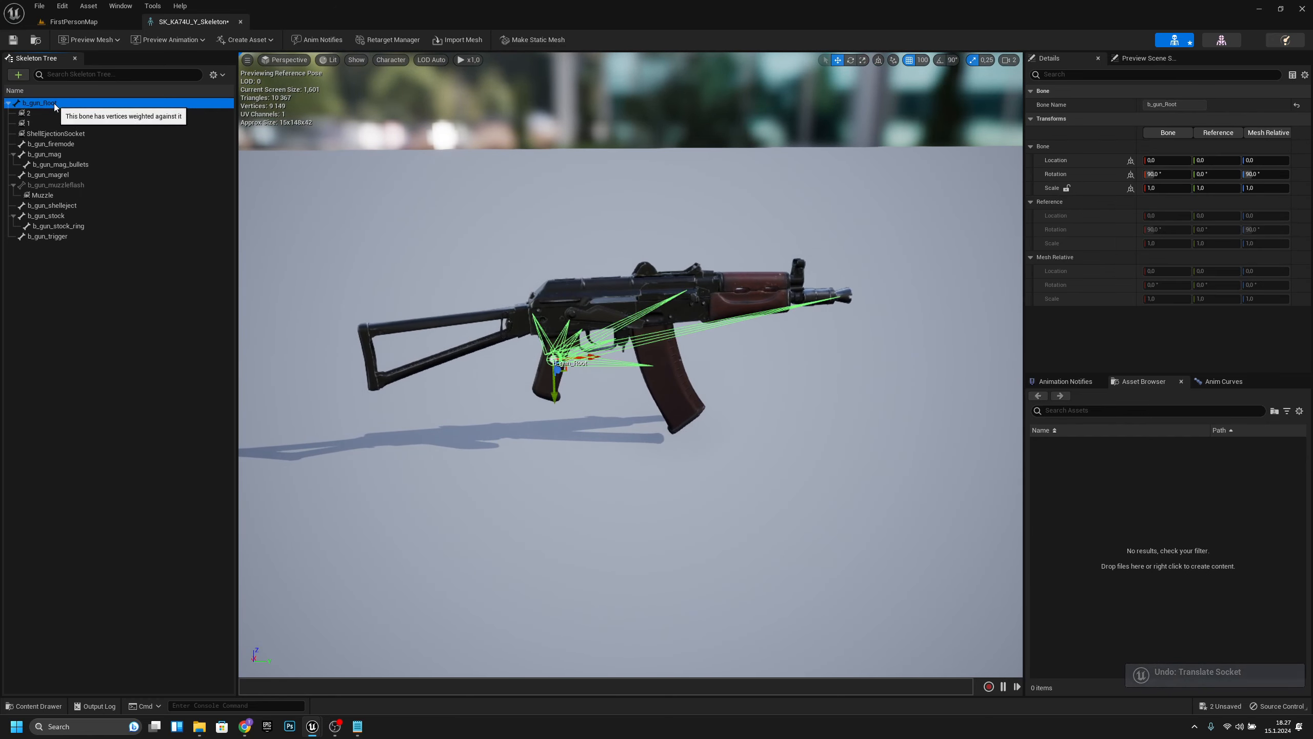
right_click(53, 104)
left_click(78, 148)
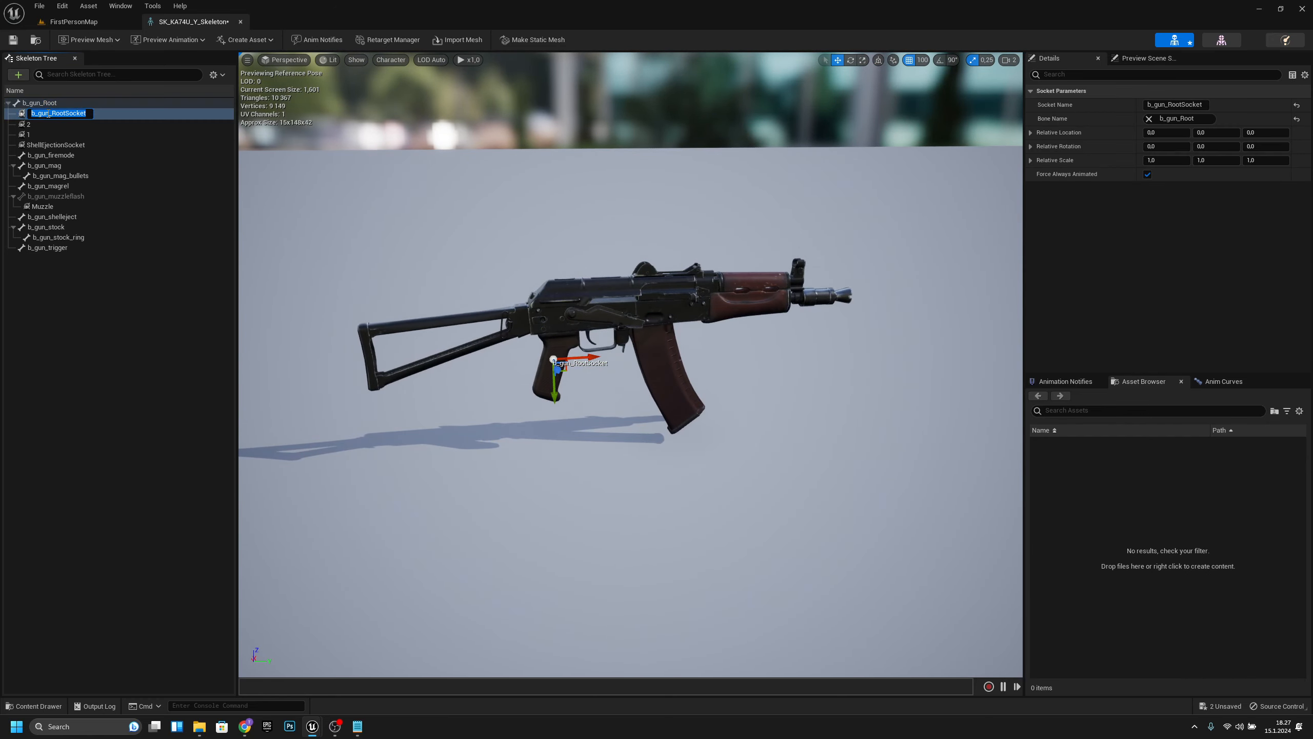
type("ADS")
key("Return")
Raise the ADS socket above the receiver and set its relative location Y to -14.04.
left_click_drag(554, 394, 554, 303)
key("w")
right_click_drag(576, 293, 615, 374)
key("s")
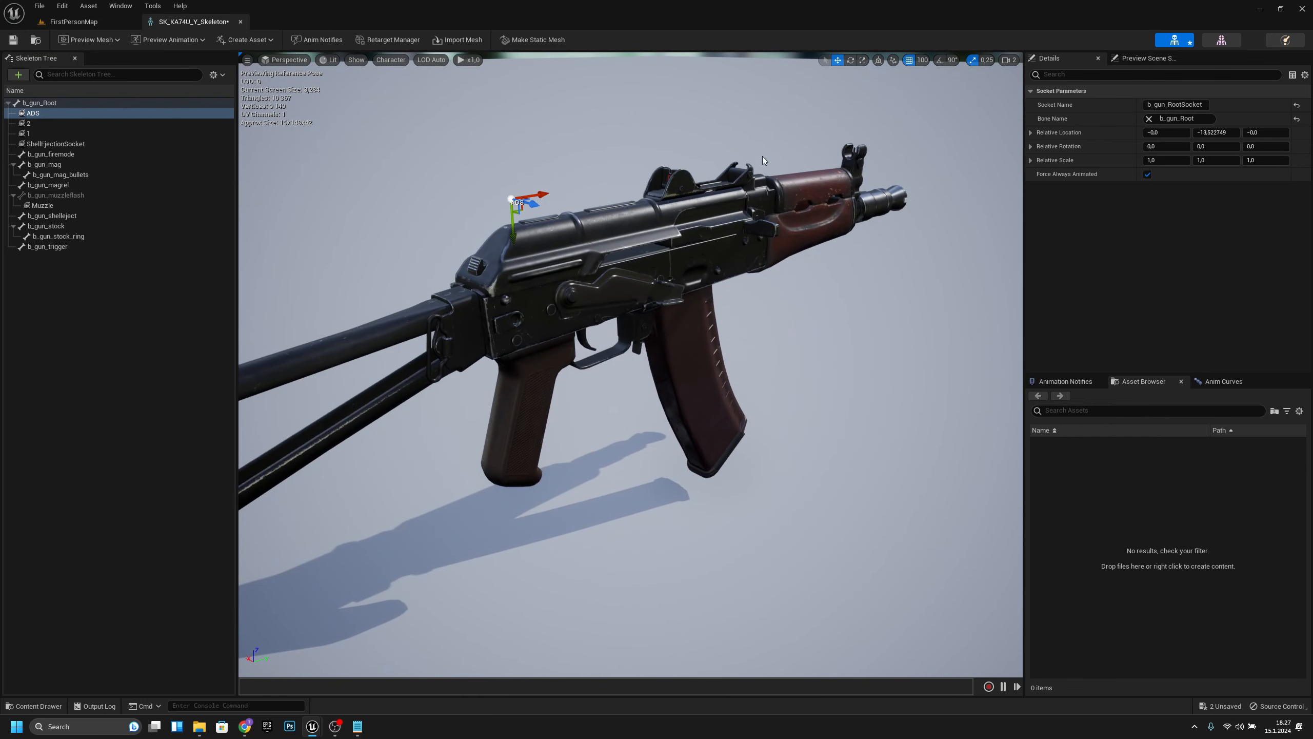
right_click_drag(808, 194, 759, 162)
left_click(1205, 133)
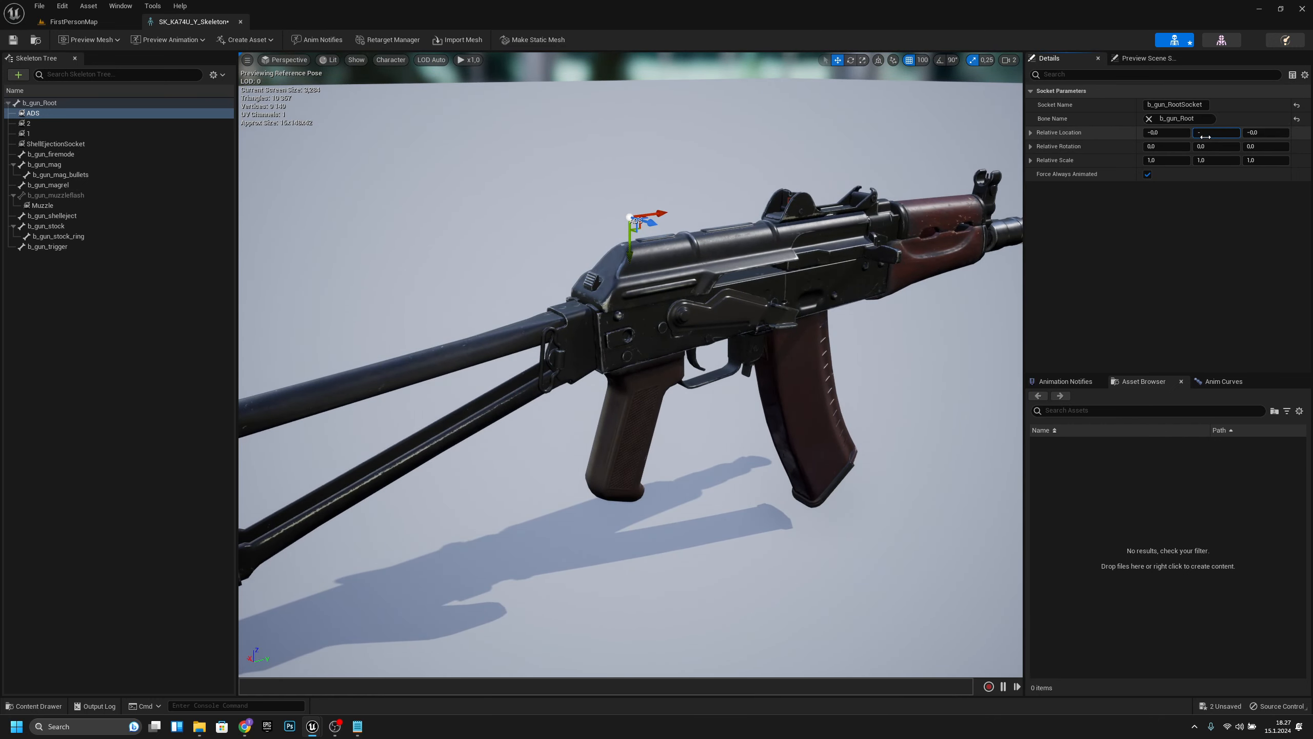
type("-14.04")
key("Return")
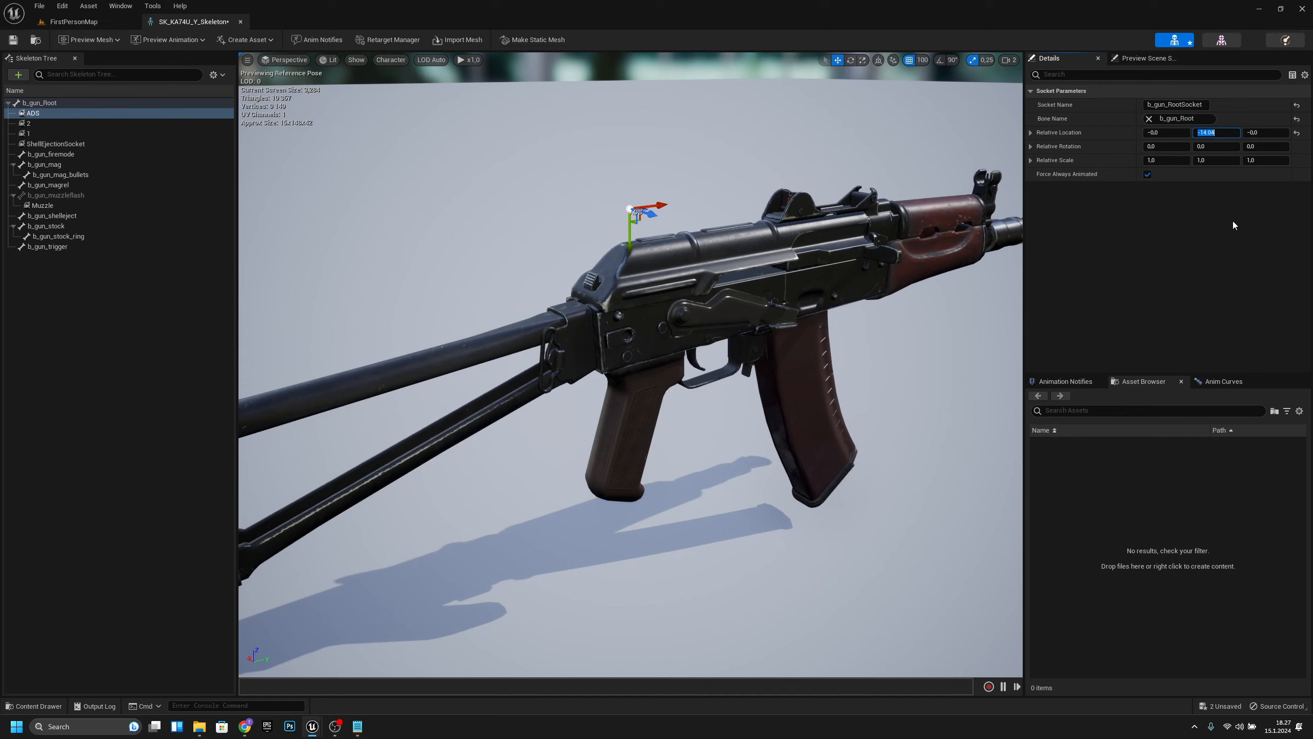
Move the ADS socket backward along X to about -5.02 and set its relative rotation X to -90.
left_click_drag(663, 205, 596, 212)
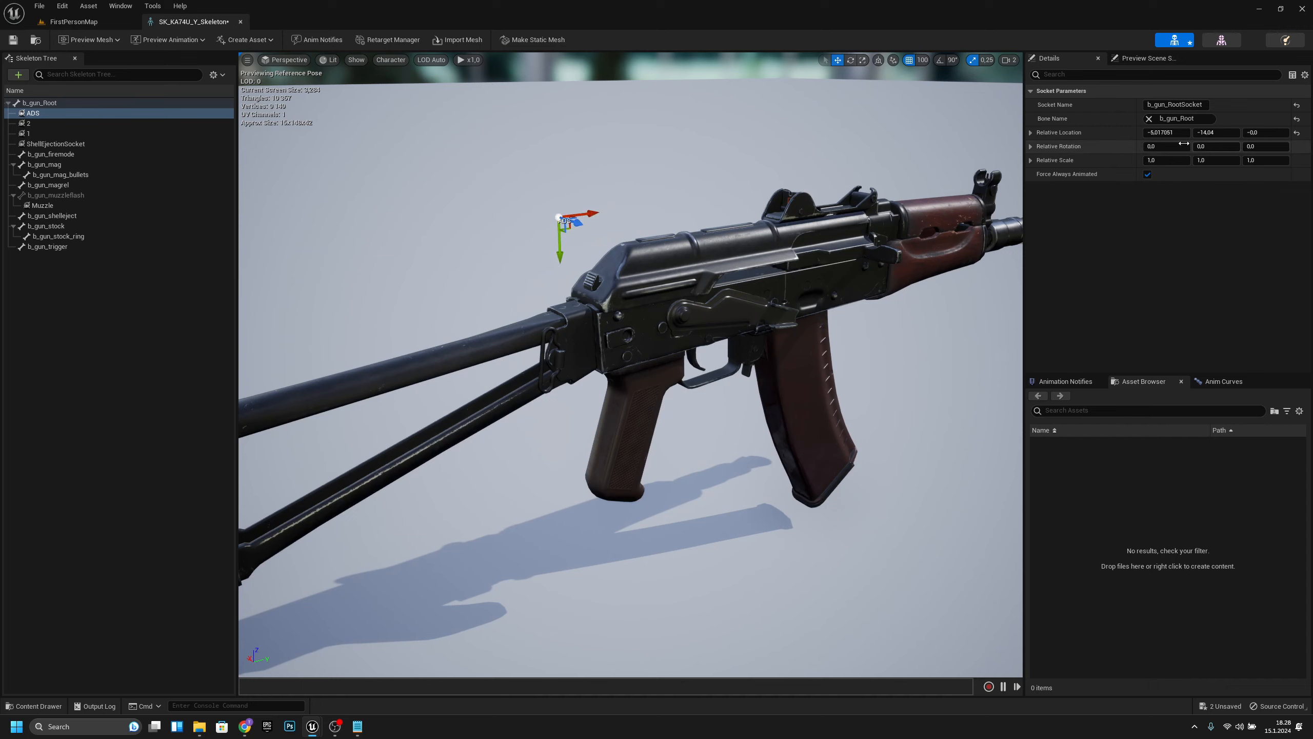
left_click(1158, 150)
type("-90")
key("Return")
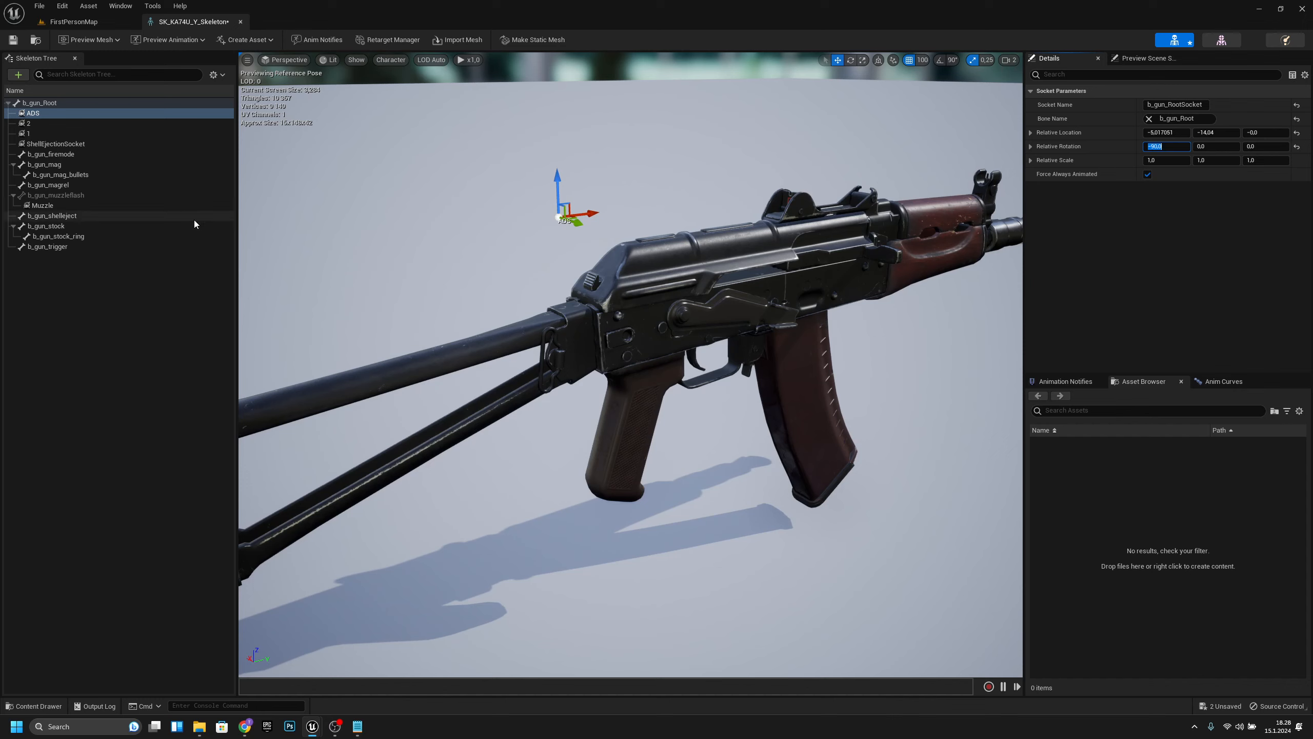
Move the Muzzle socket forward along X to about 3.63, and save and close the KA74U skeleton.
left_click(58, 207)
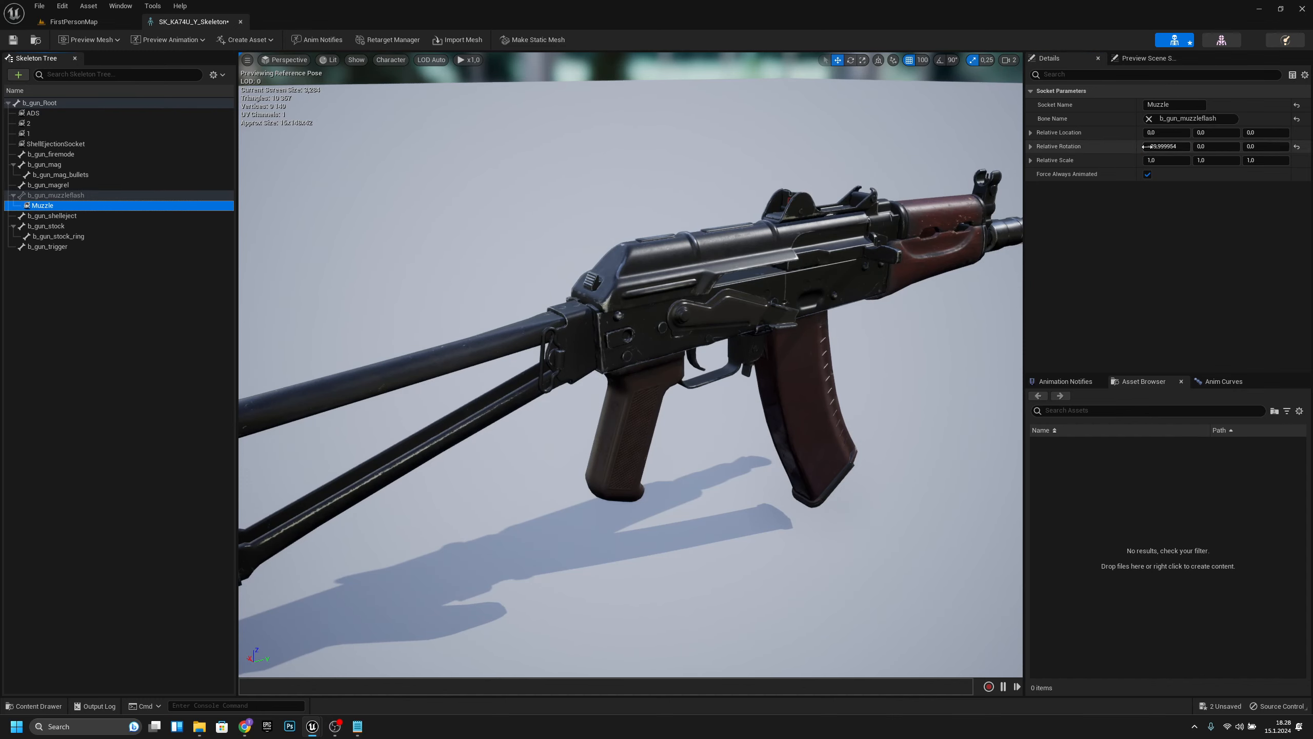
key("f")
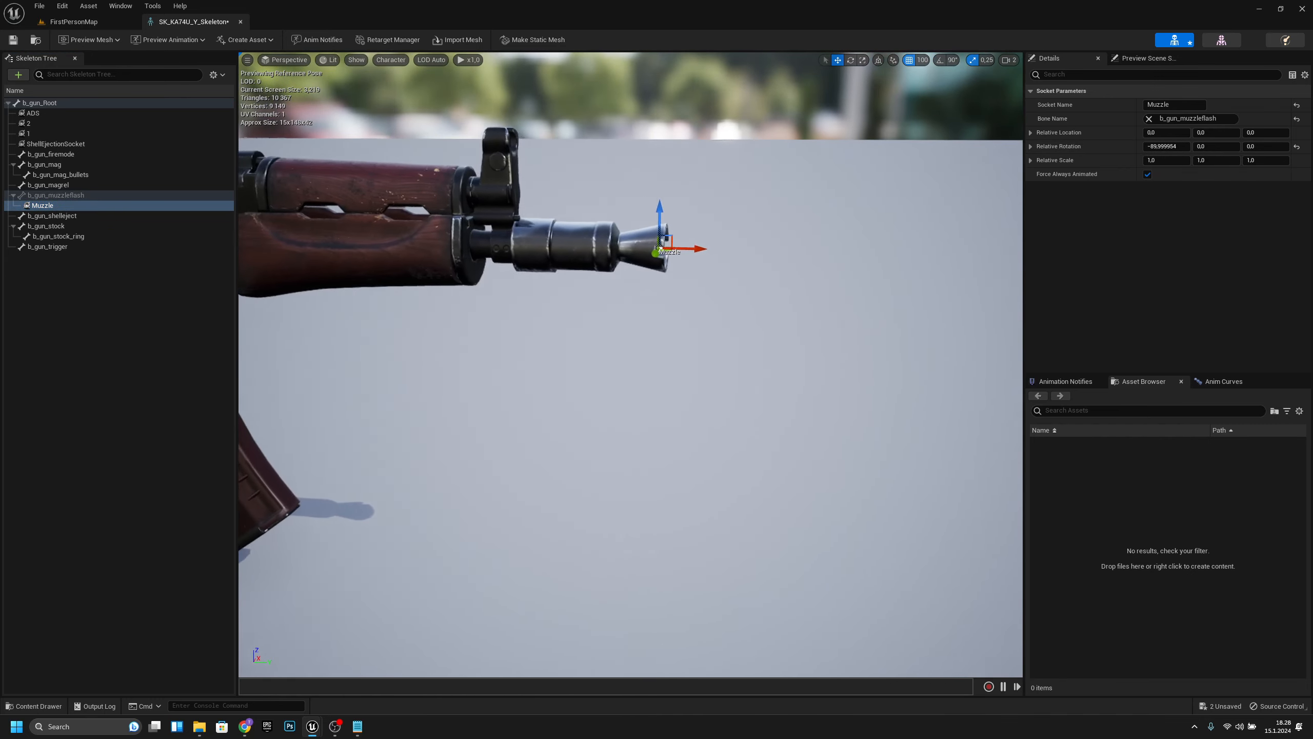
left_click_drag(641, 280, 690, 281)
left_click(13, 40)
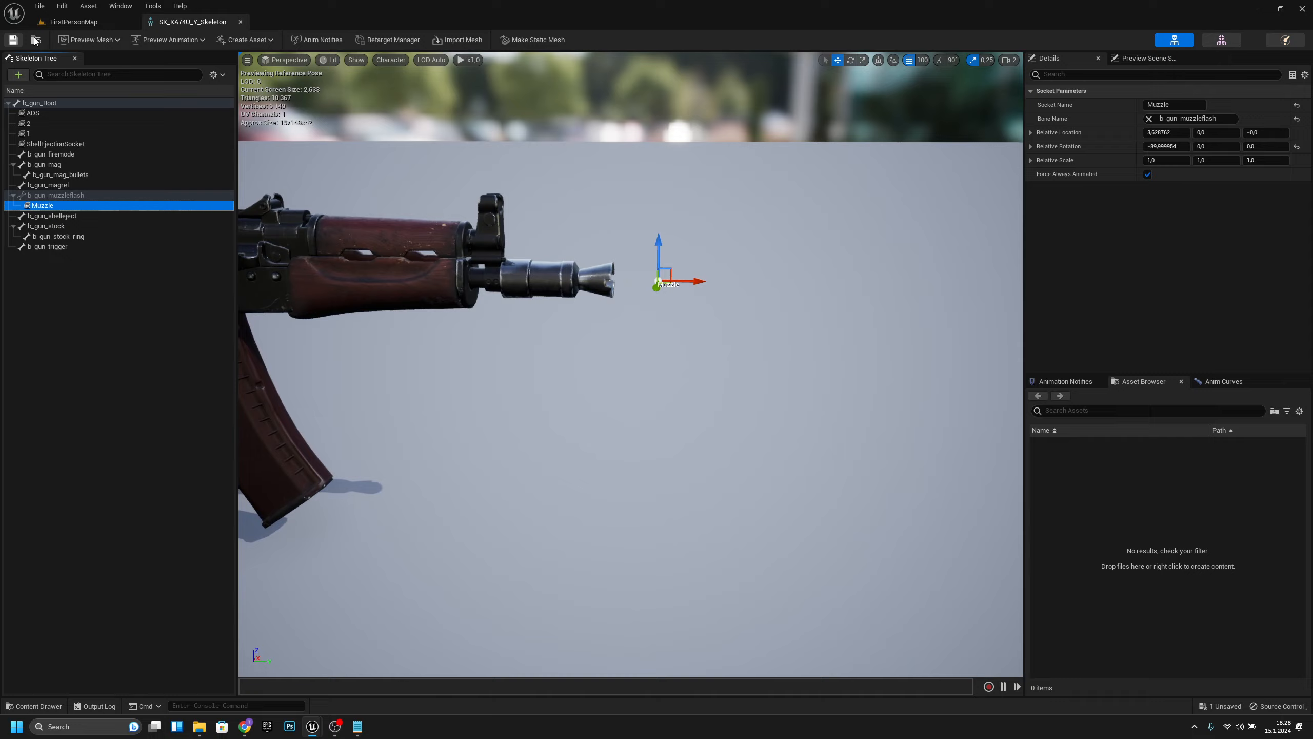
left_click(240, 21)
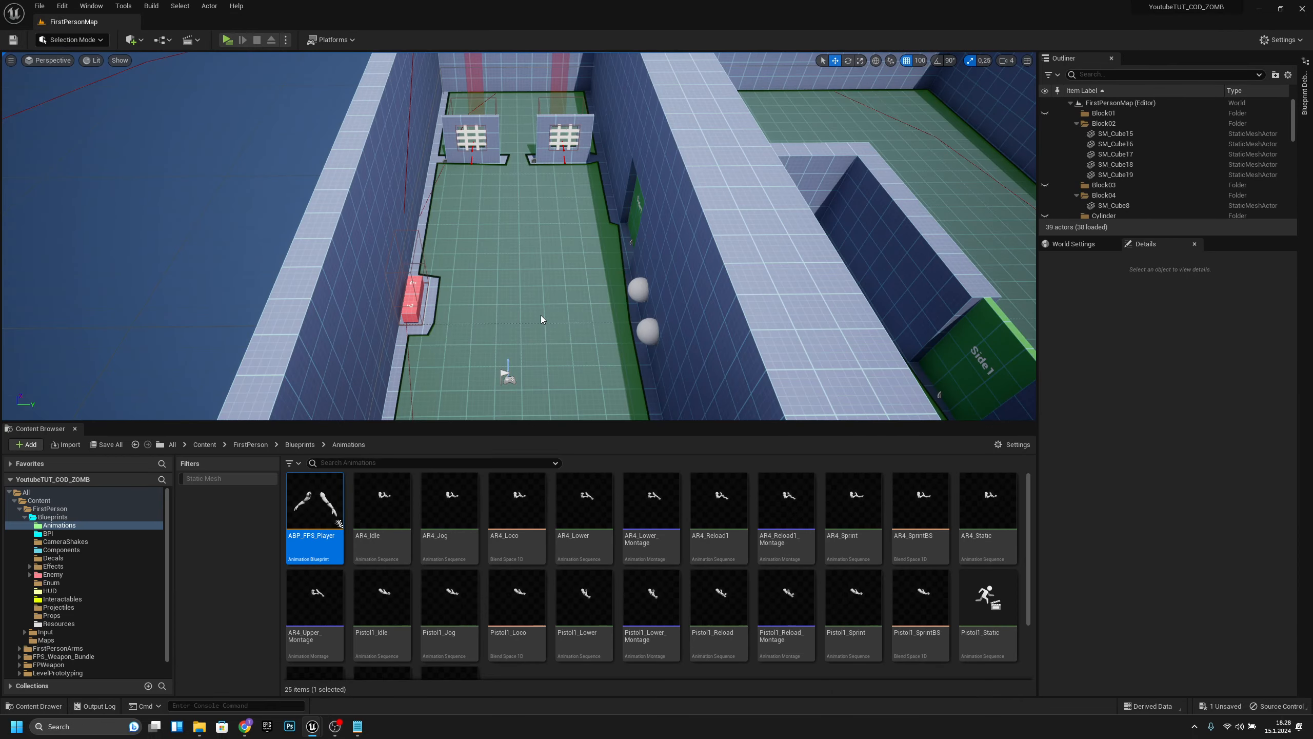
Set the Weapon Index of BP_Weapon_Wall_Buy2 to 7 and save the level.
left_click(527, 290)
right_click_drag(527, 290, 612, 297)
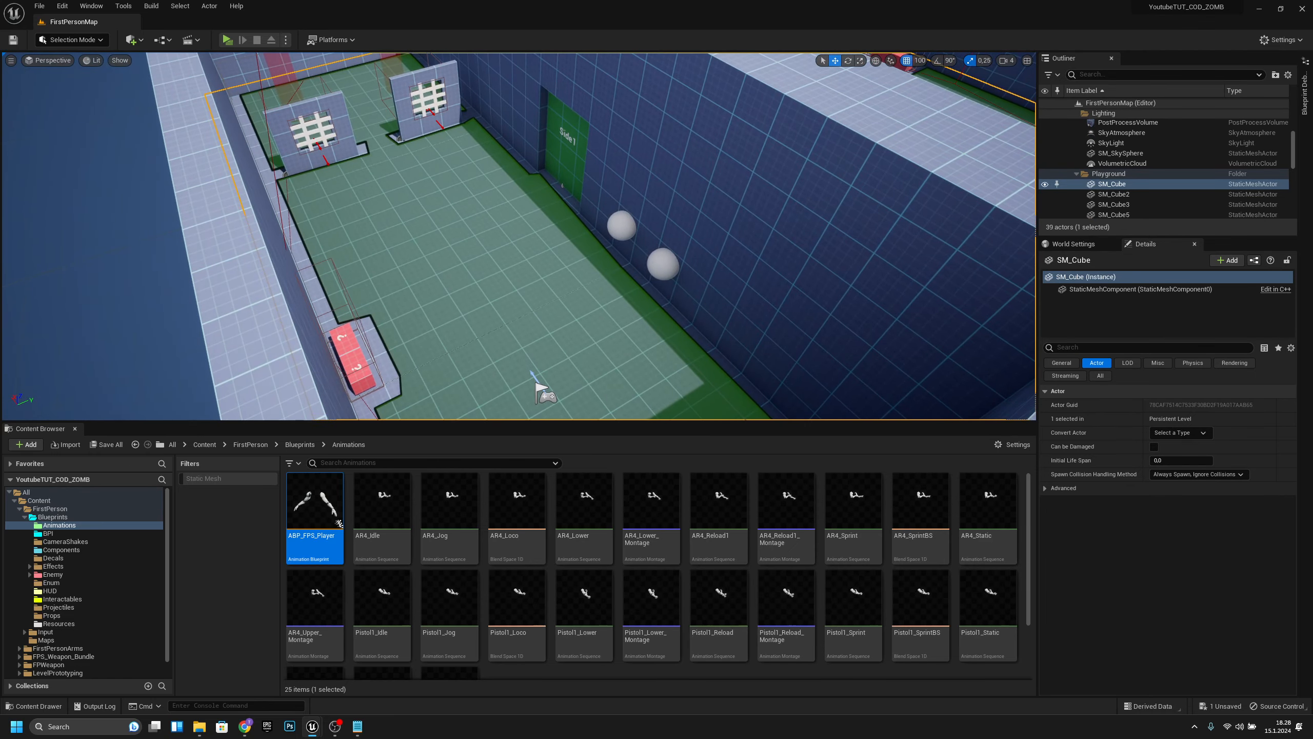
left_click(663, 264)
left_click(1189, 463)
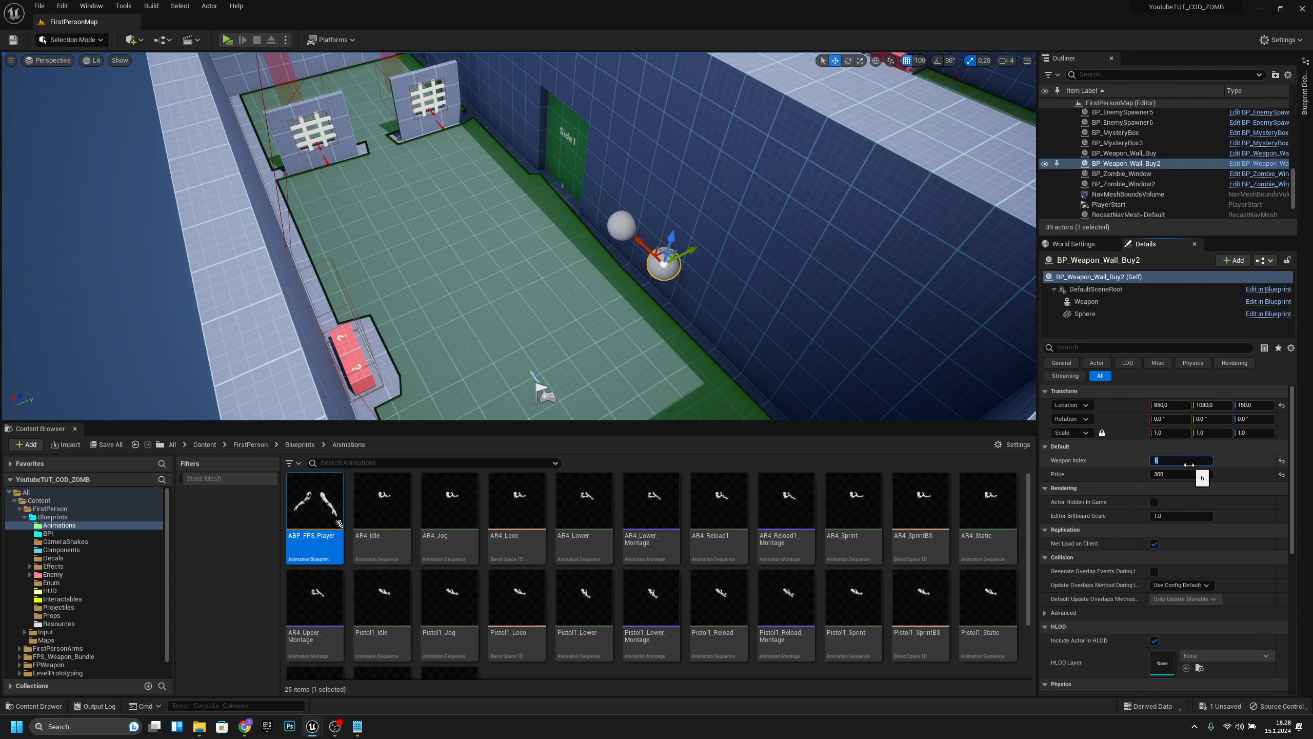
type("7")
key("Return")
key("ctrl+s")
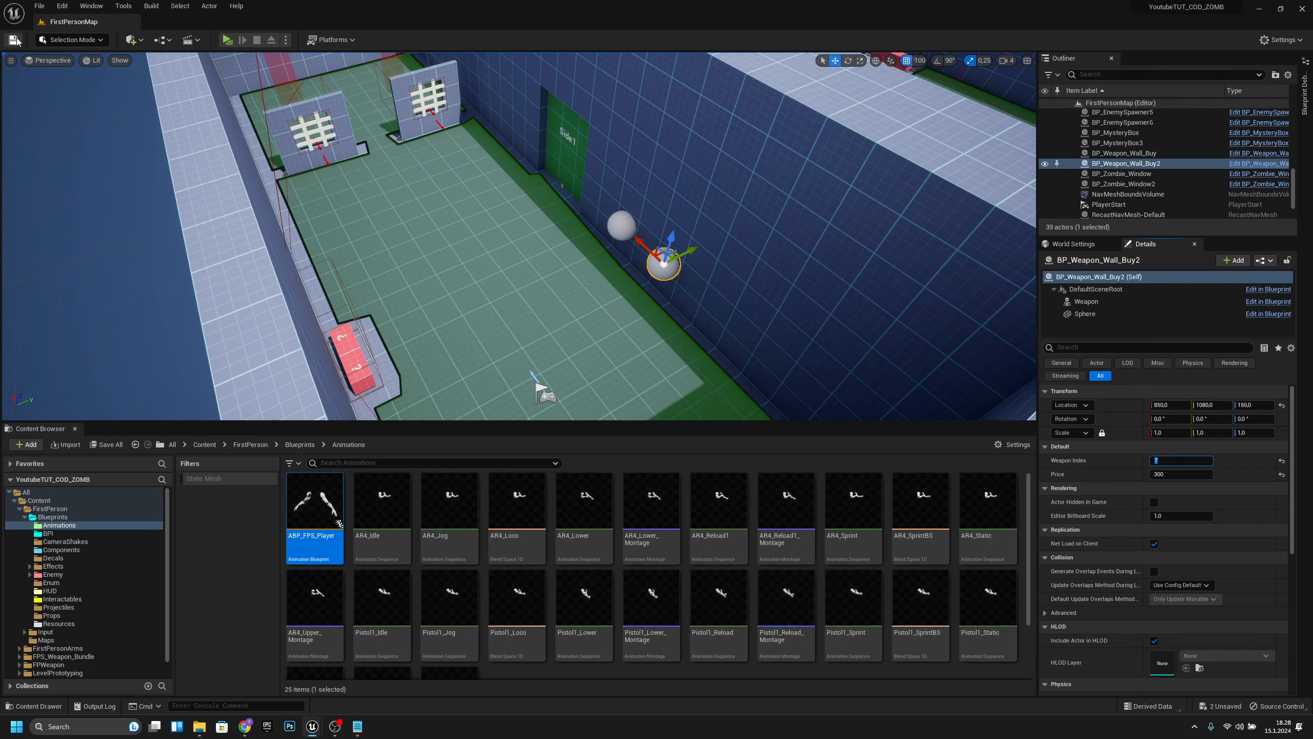
Play-test the level by buying the KA74U from the wall and firing it down its sights at the zombie windows.
left_click(227, 40)
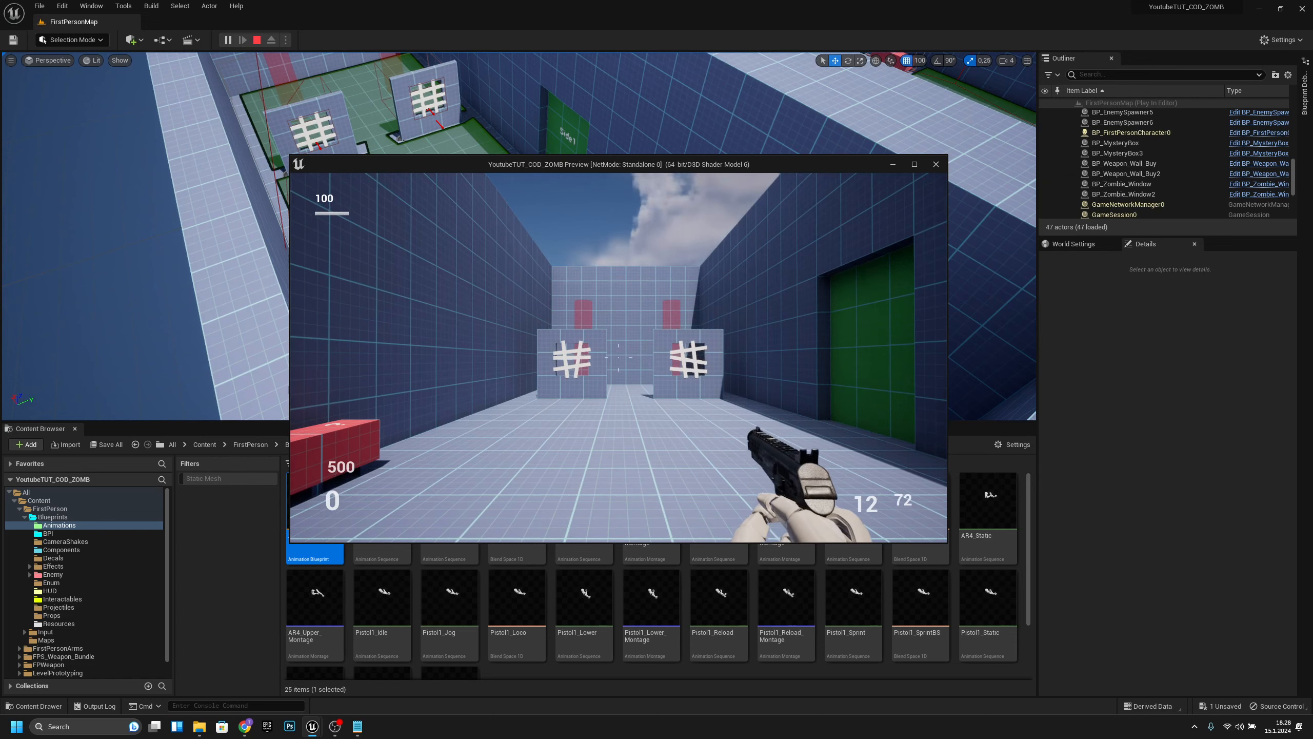
left_click(568, 324)
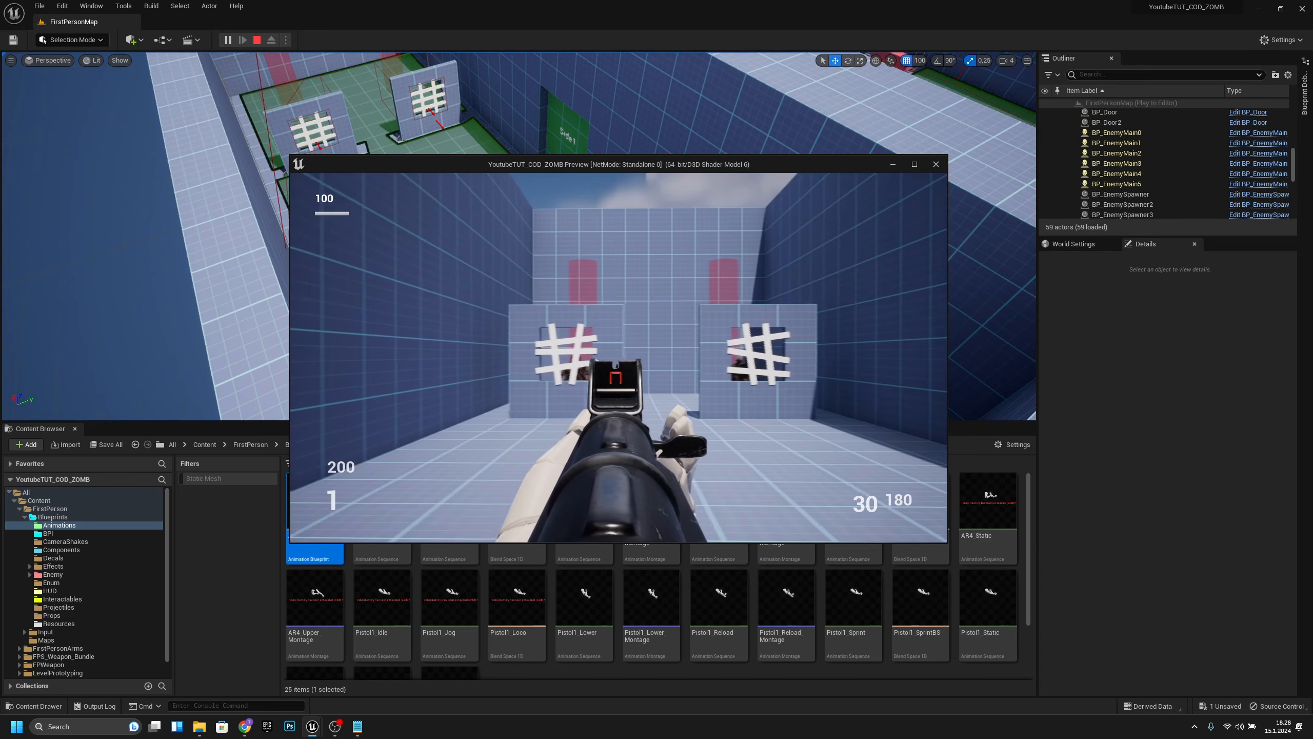
left_click(618, 357)
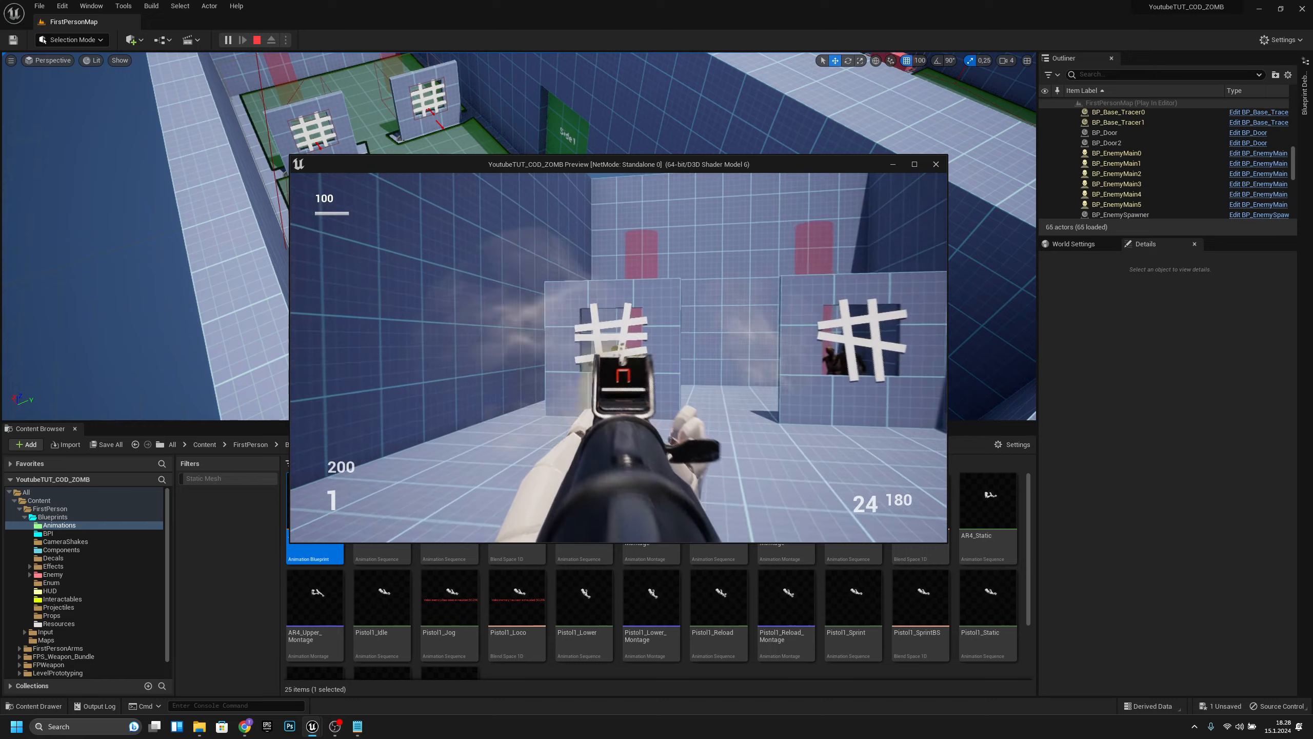
key("w")
left_click(618, 358)
left_click(619, 358)
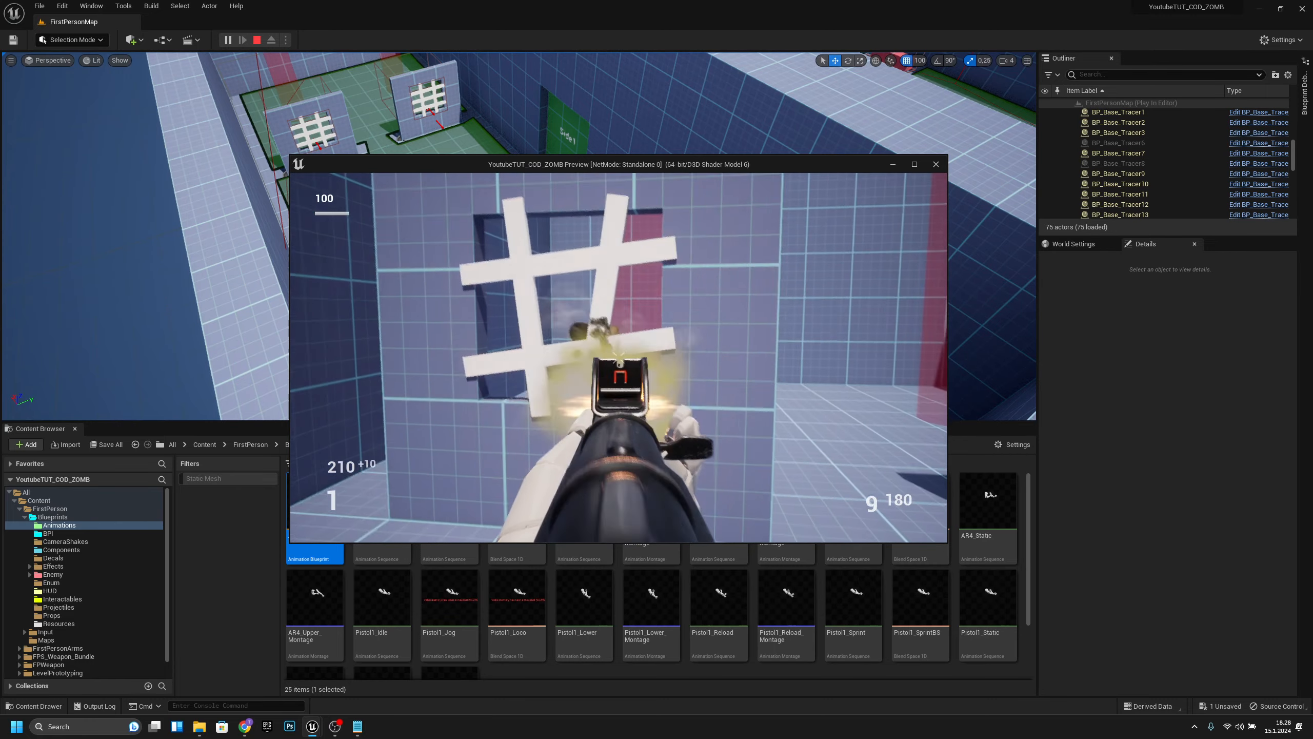
left_click(618, 357)
left_click(618, 357)
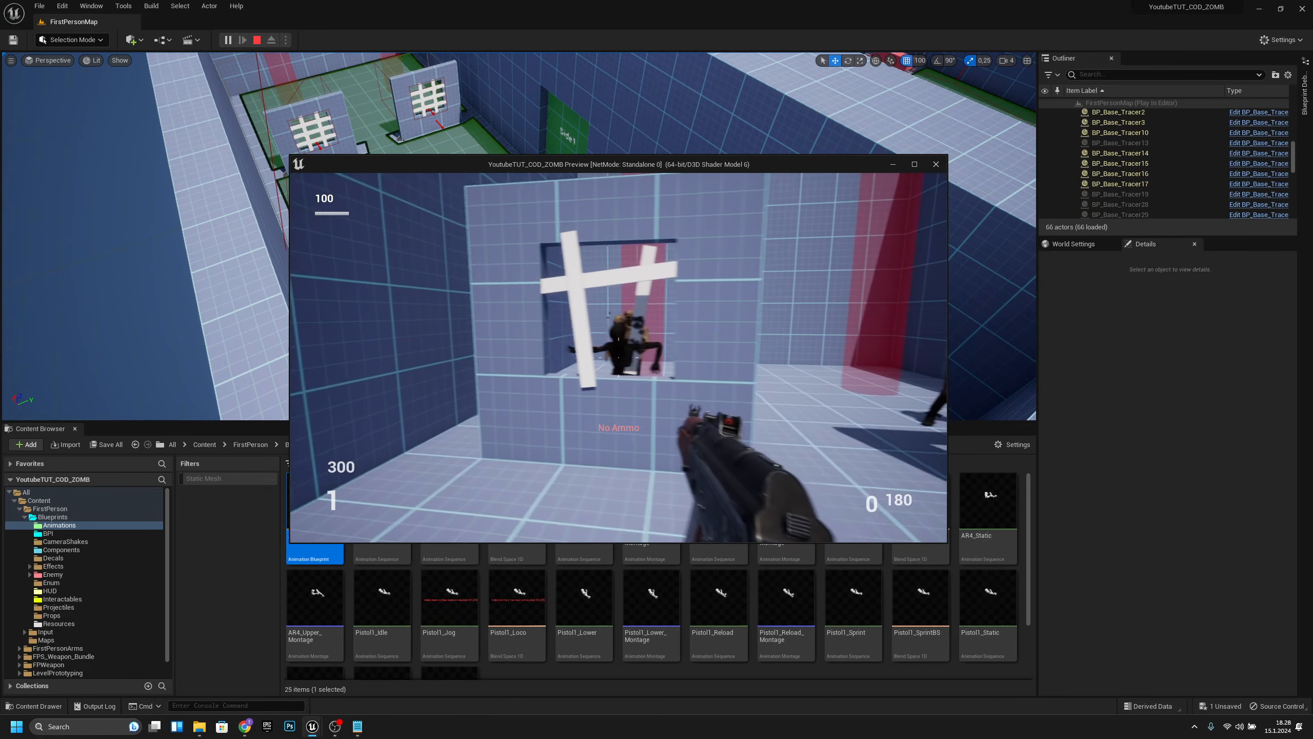
Reload the KA74U and test aiming and firing it at zombies from close range and from farther back.
key("r")
left_click(618, 357)
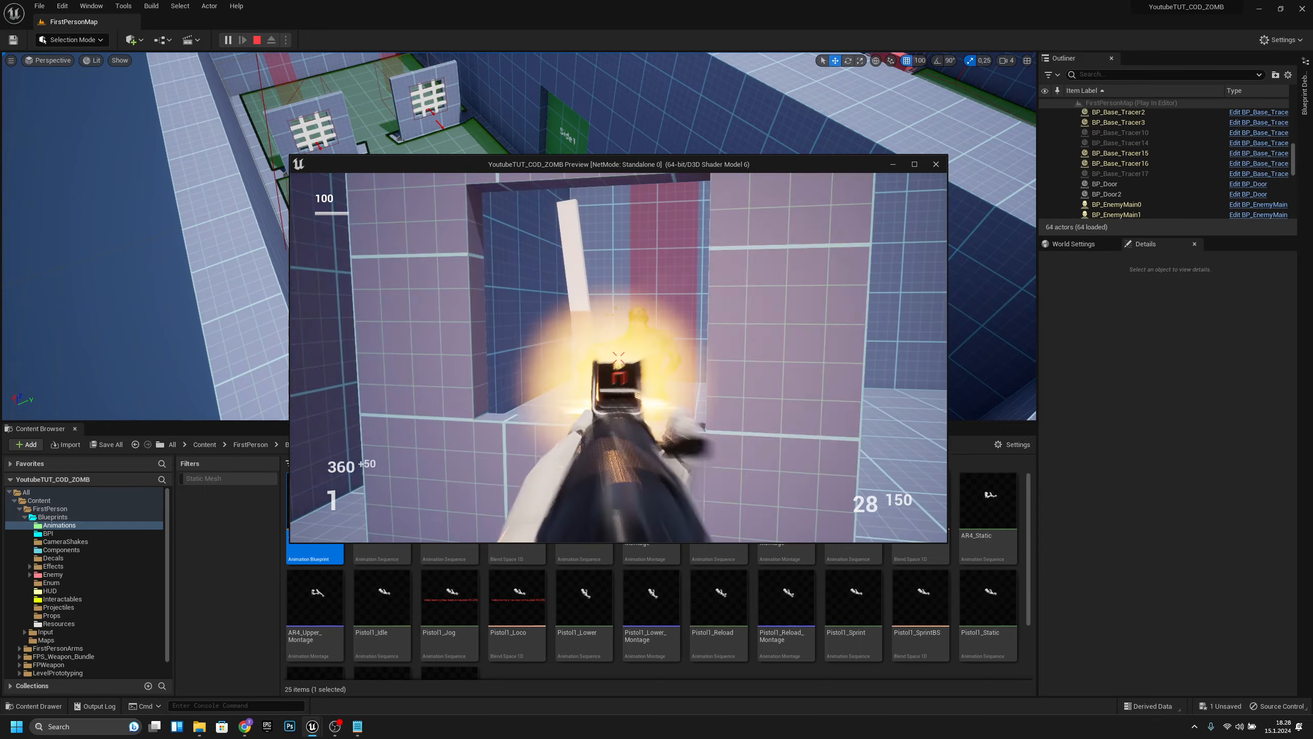
left_click(619, 357)
left_click(618, 358)
left_click(618, 357)
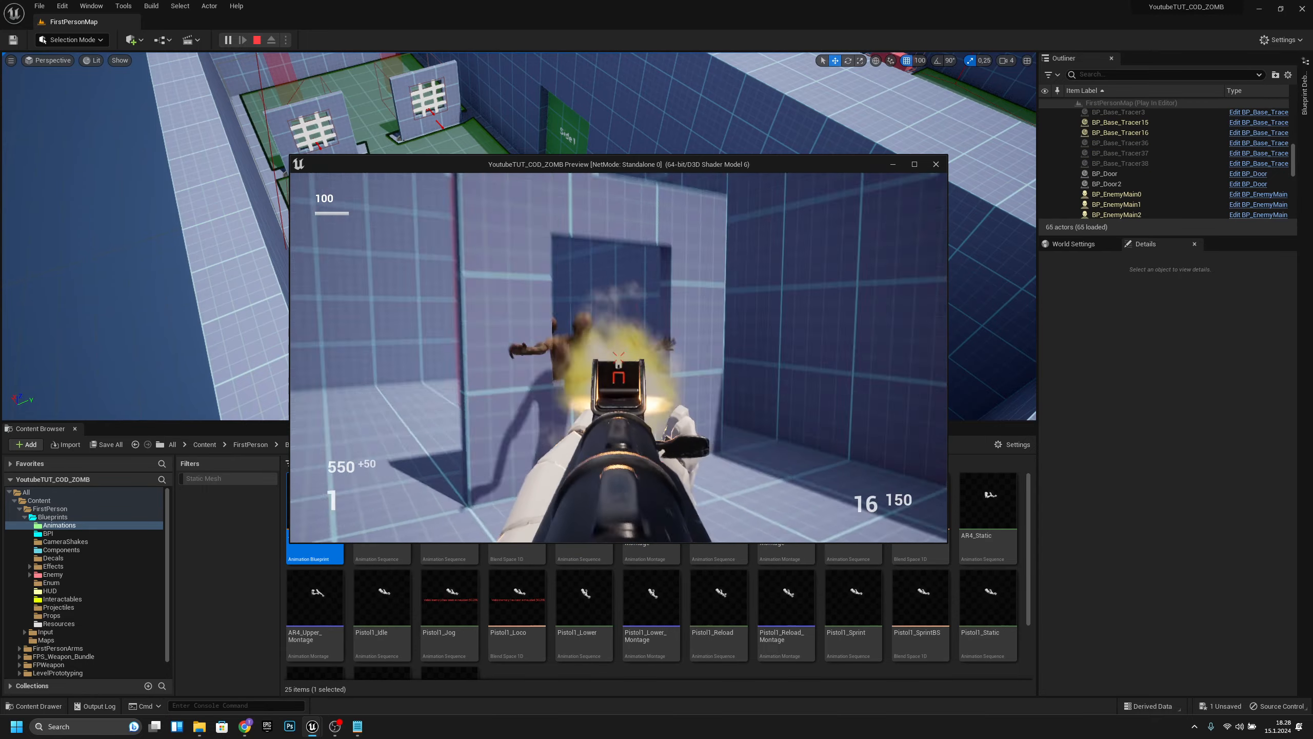
key("s")
left_click(618, 358)
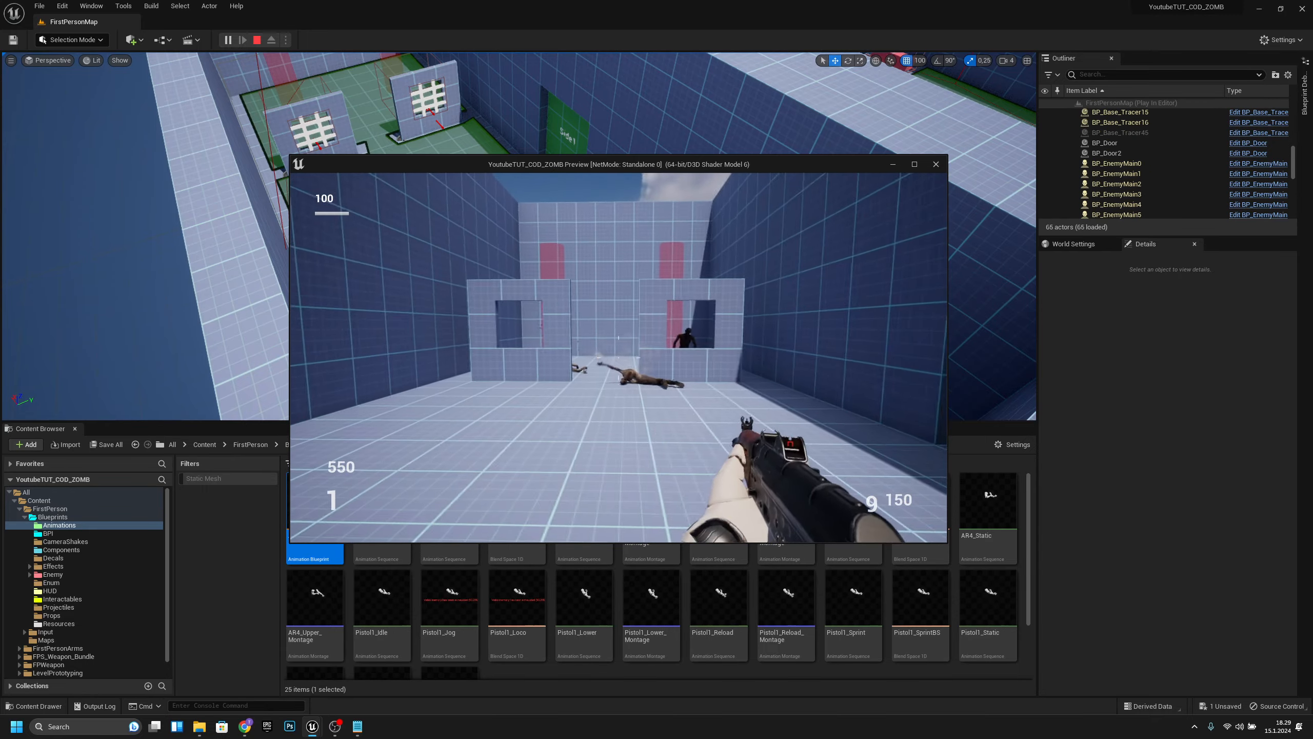
left_click(618, 357)
right_click(618, 358)
left_click(618, 358)
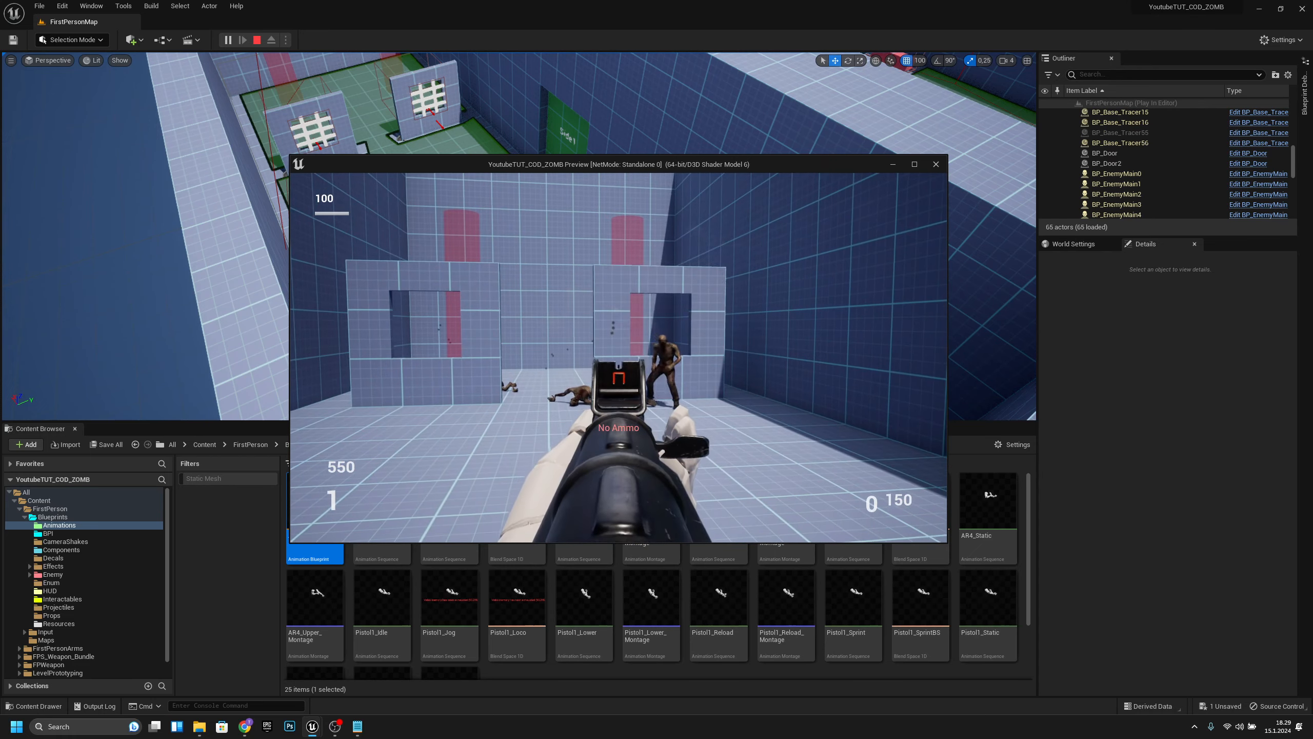
key("r")
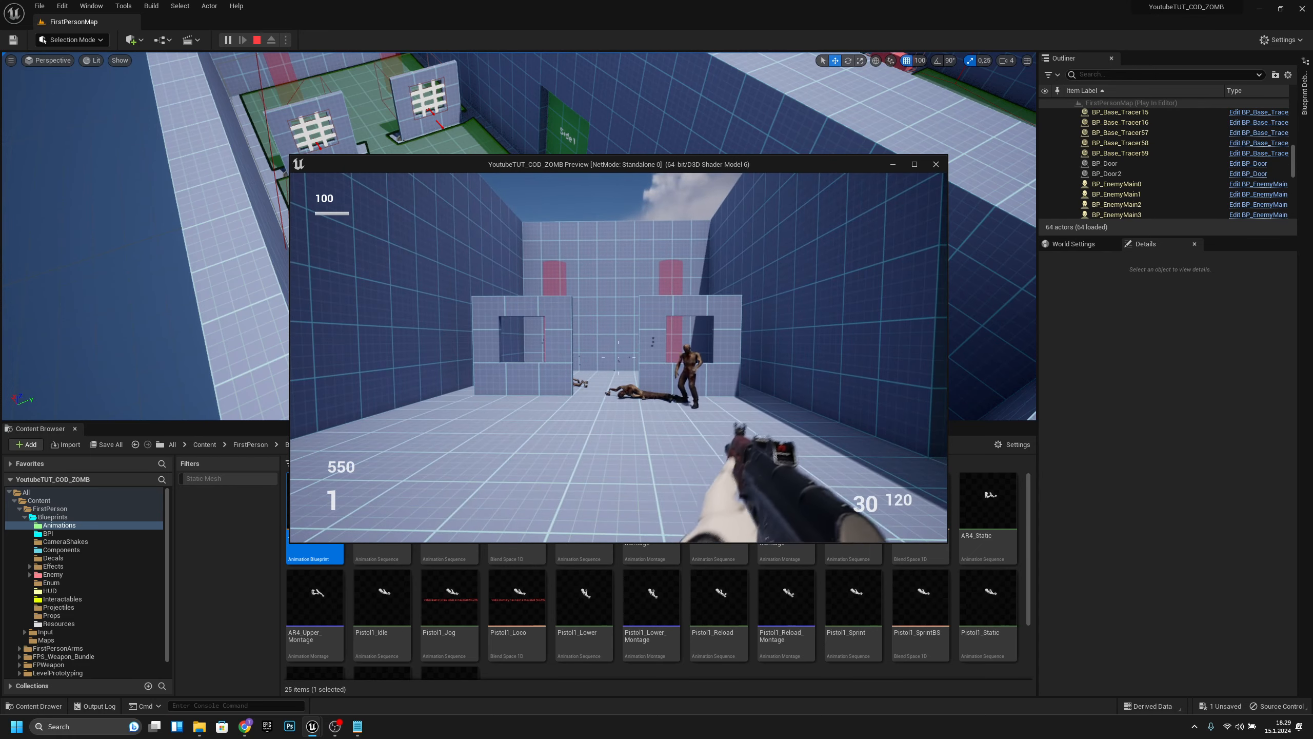
Stop the play session and save all remaining project changes.
key("Escape")
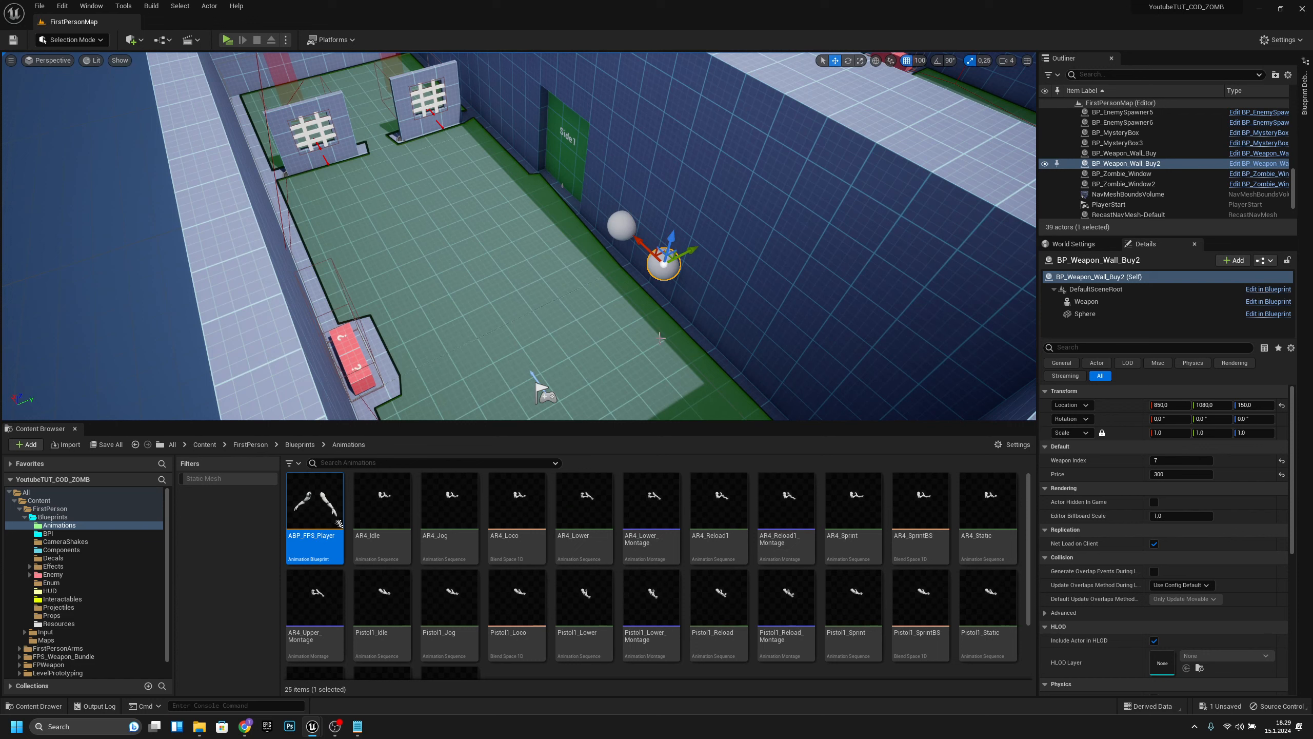
left_click(40, 6)
left_click(111, 124)
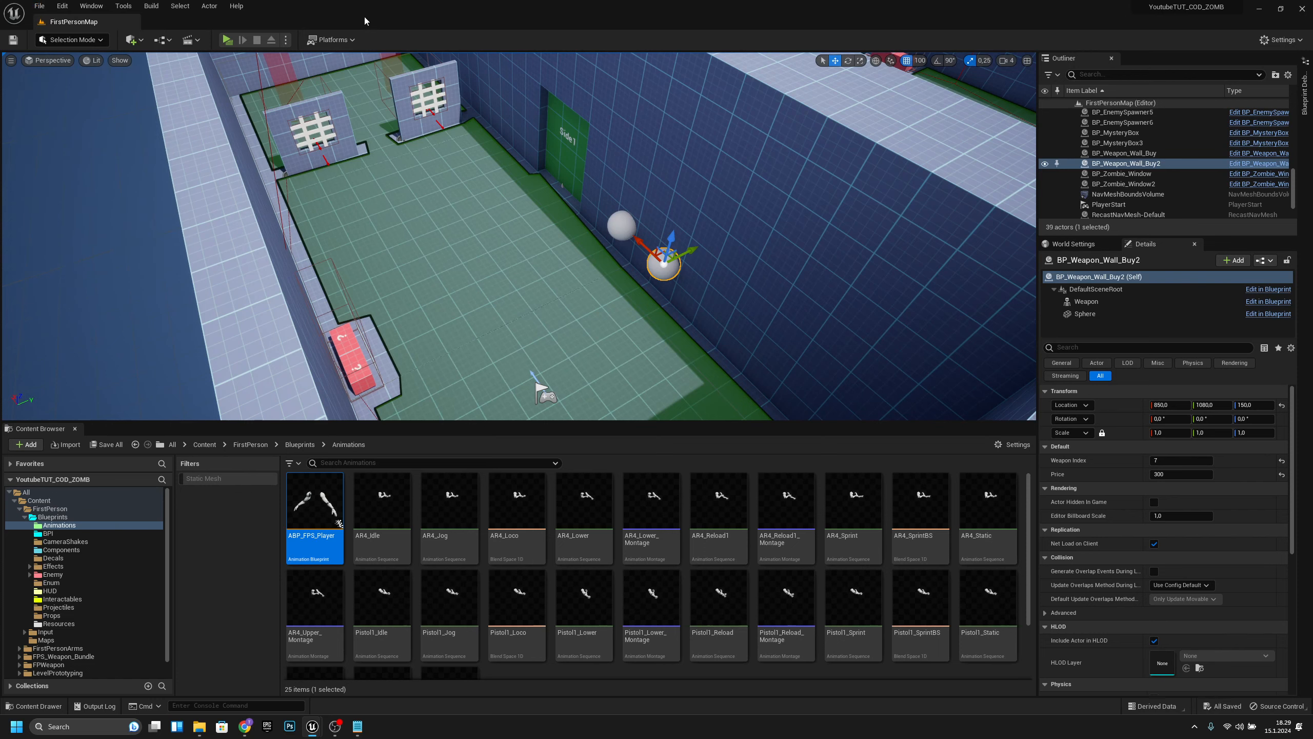